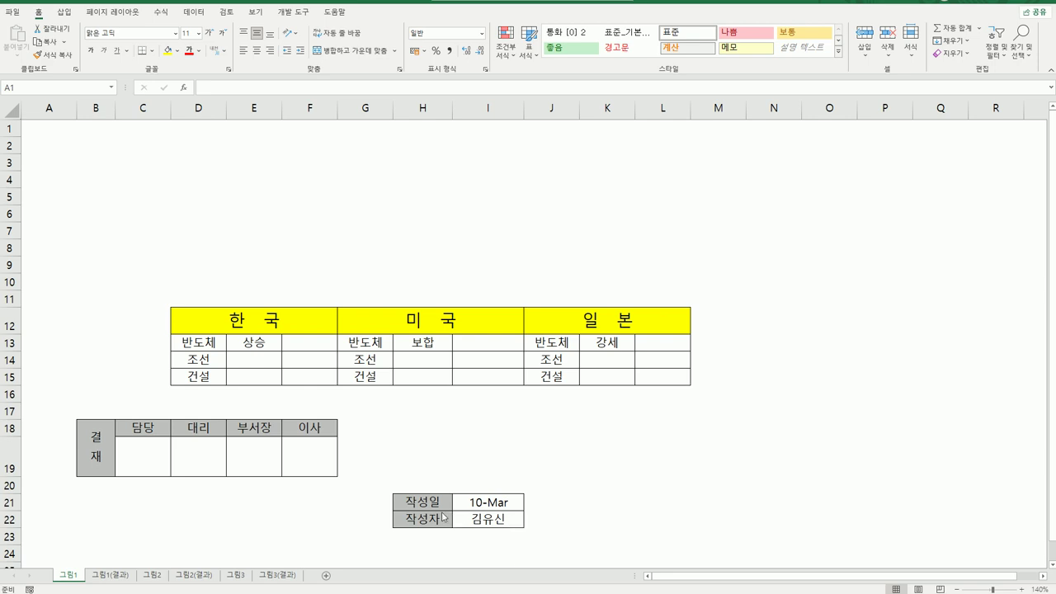
Step: Copy the date and author table in H21:I22 as a picture, with appearance 화면에 표시된 대로 and format 그림
left_click_drag(438, 505, 480, 523)
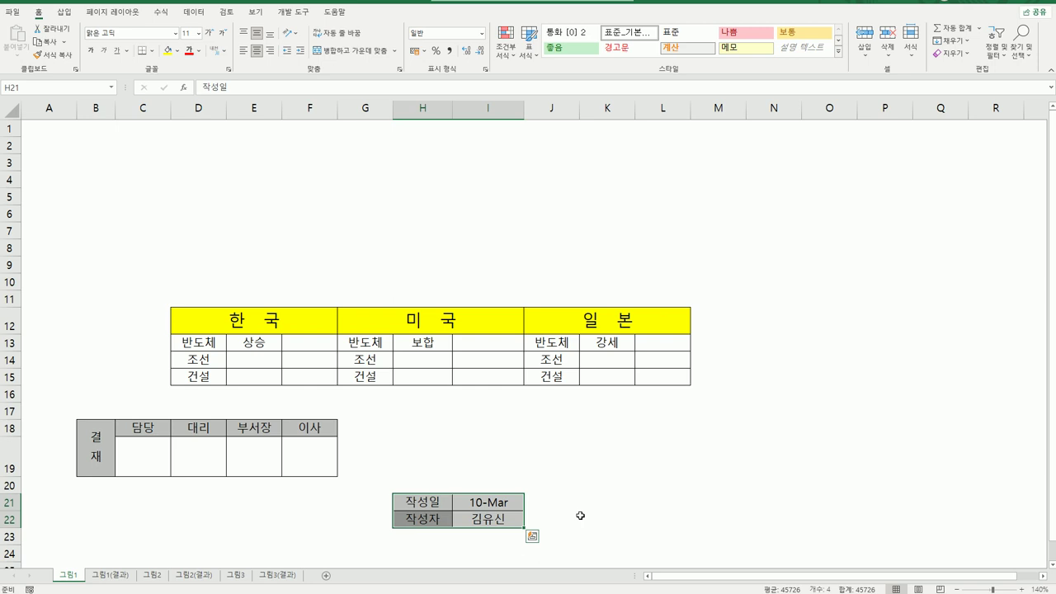
left_click(65, 46)
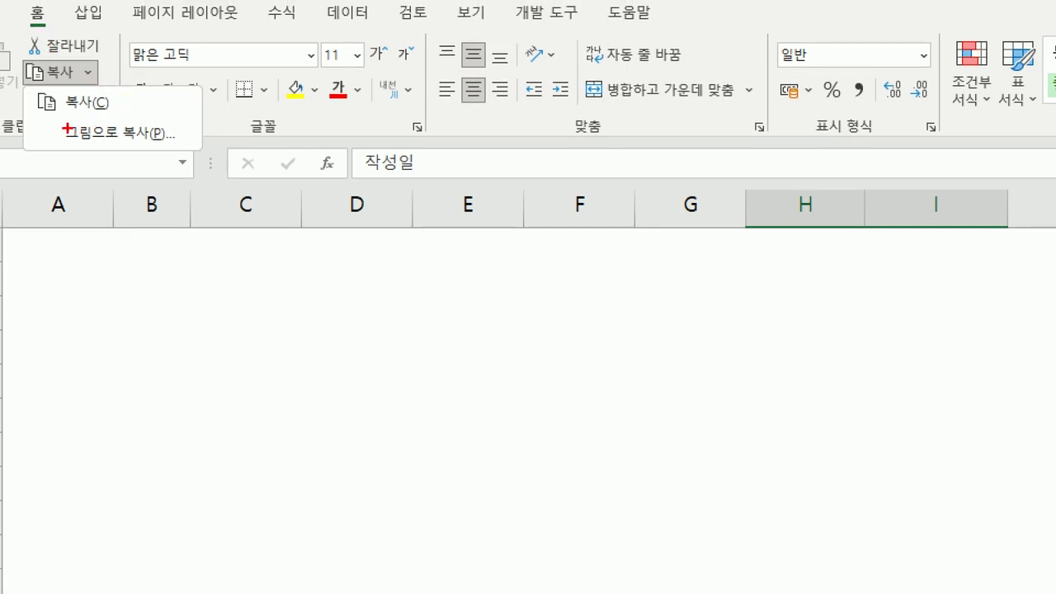
mouse_move(58, 122)
left_mouse_down()
mouse_move(59, 137)
mouse_move(183, 141)
mouse_move(134, 116)
mouse_move(54, 124)
left_mouse_up()
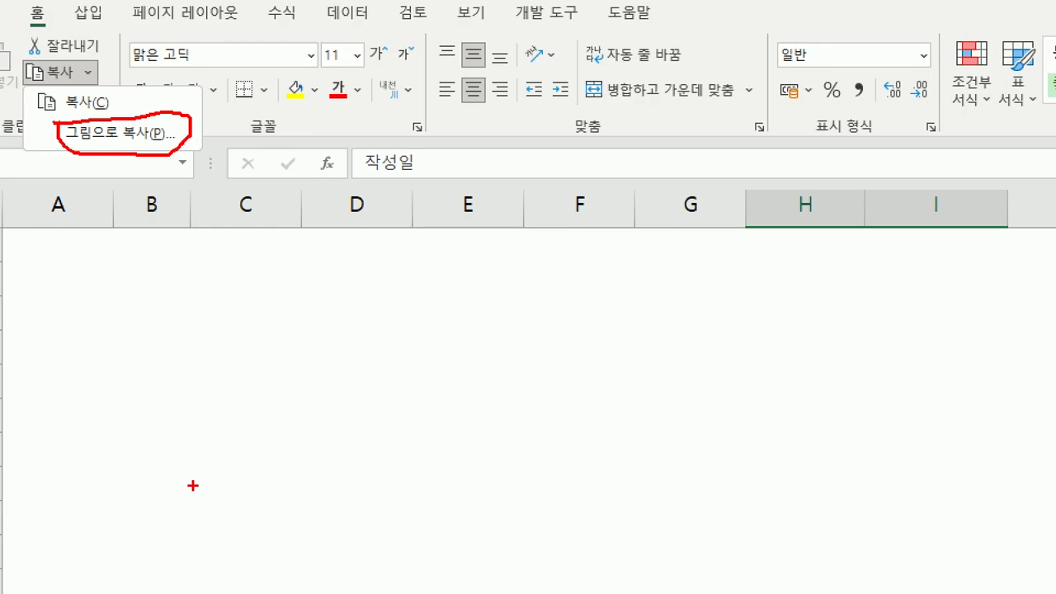
key("Escape")
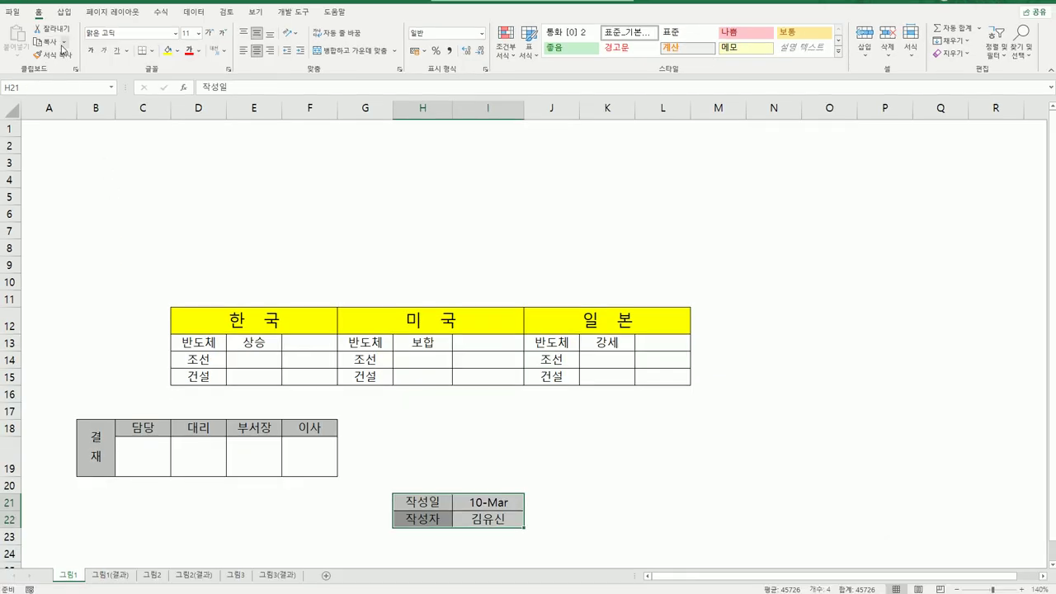
left_click(63, 42)
left_click(70, 72)
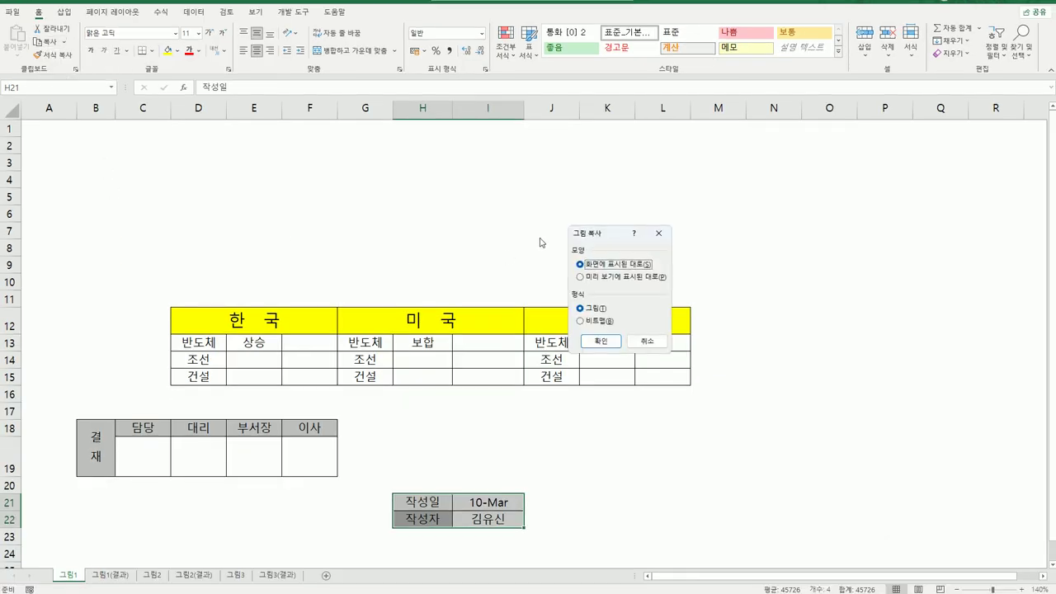
left_click_drag(607, 235, 743, 214)
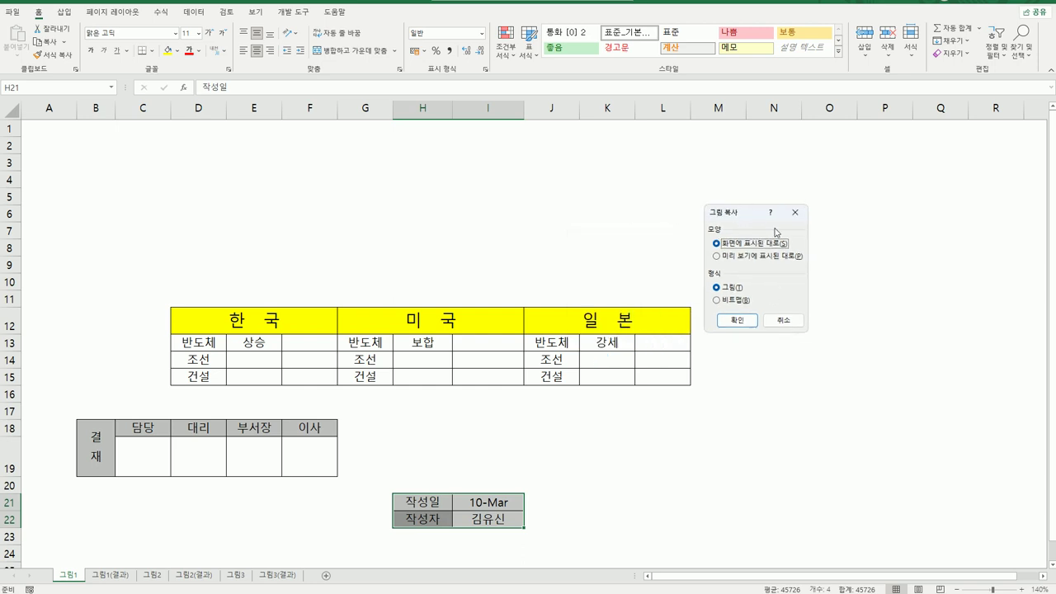
left_click(744, 321)
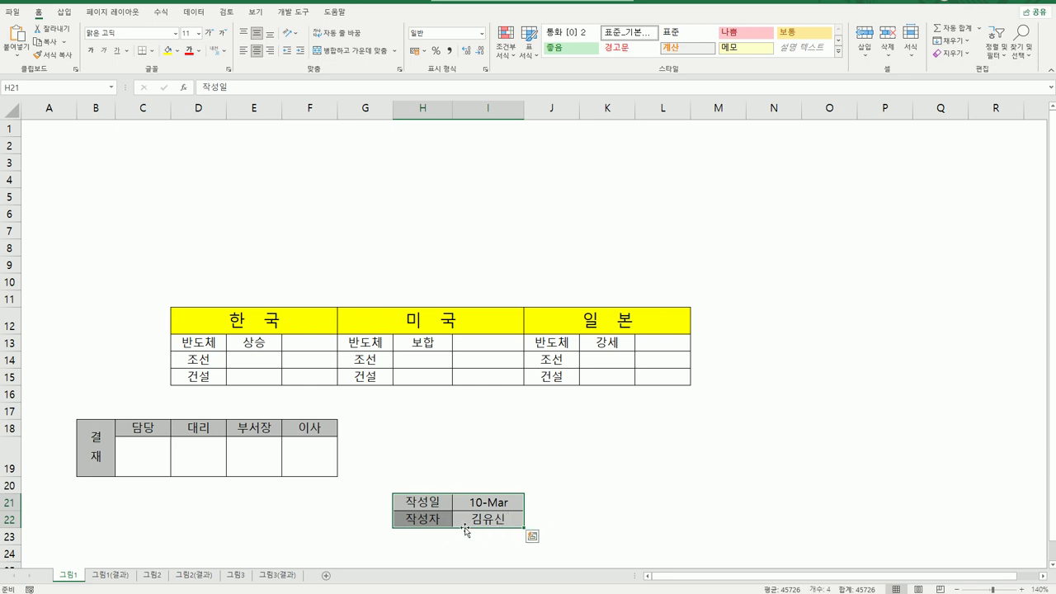
Step: Paste the copied date and author table picture at cell B2
left_click(98, 150)
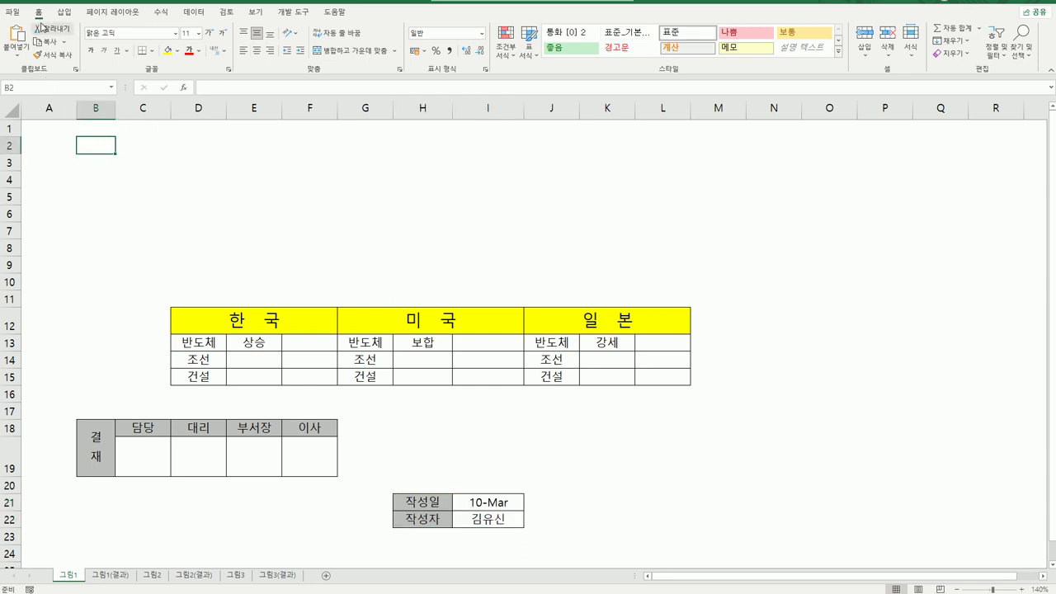
left_click(17, 53)
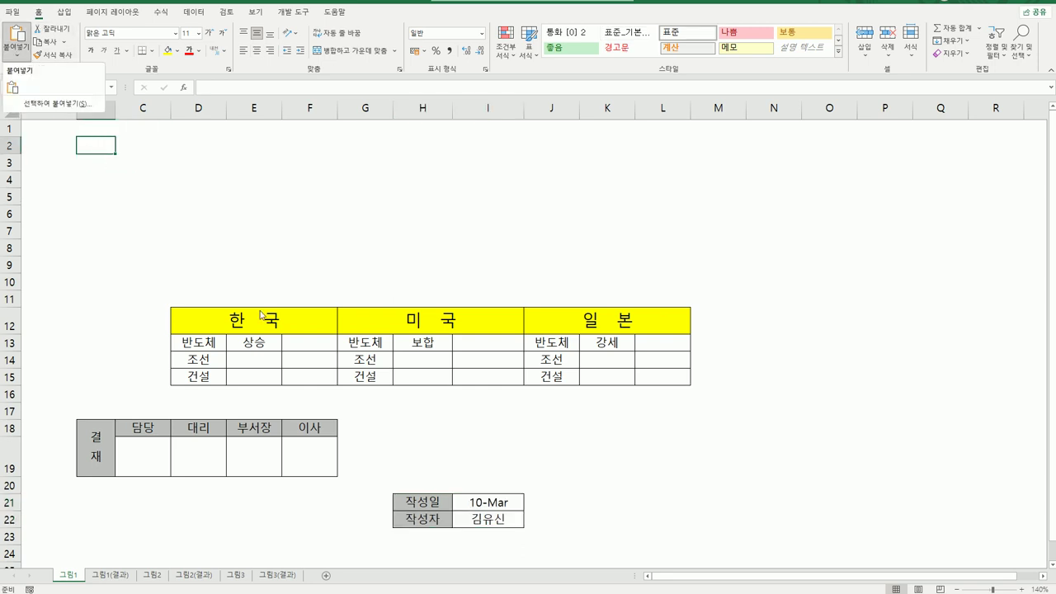
left_click(17, 56)
left_click(18, 56)
left_click(15, 89)
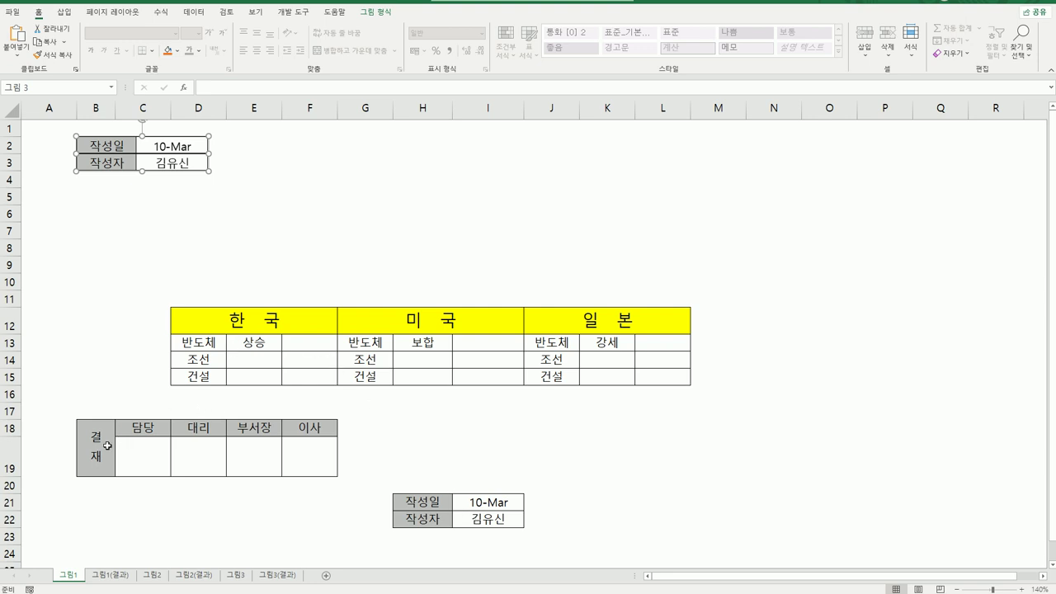
Step: Copy the 결재 approval table in B18:F19 as a picture, as shown on screen, and paste it at F2
left_click_drag(107, 445, 292, 462)
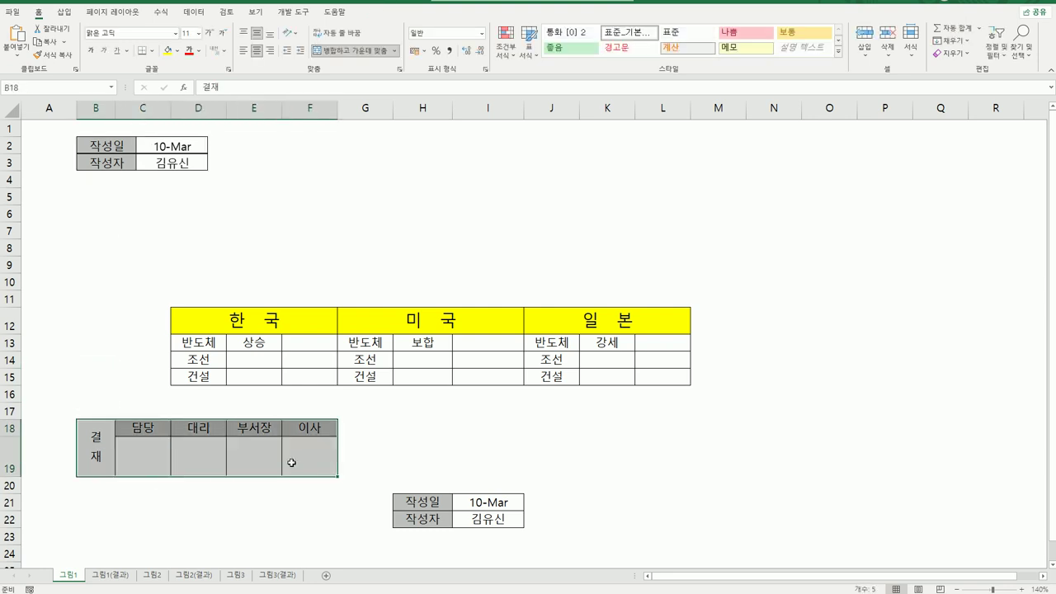
left_click(64, 41)
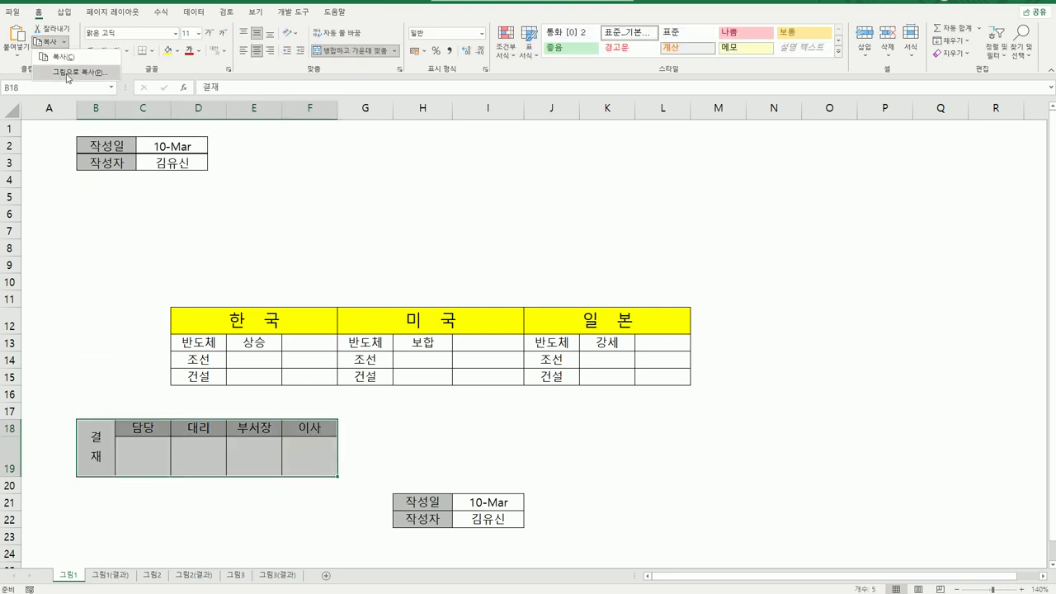
left_click(68, 76)
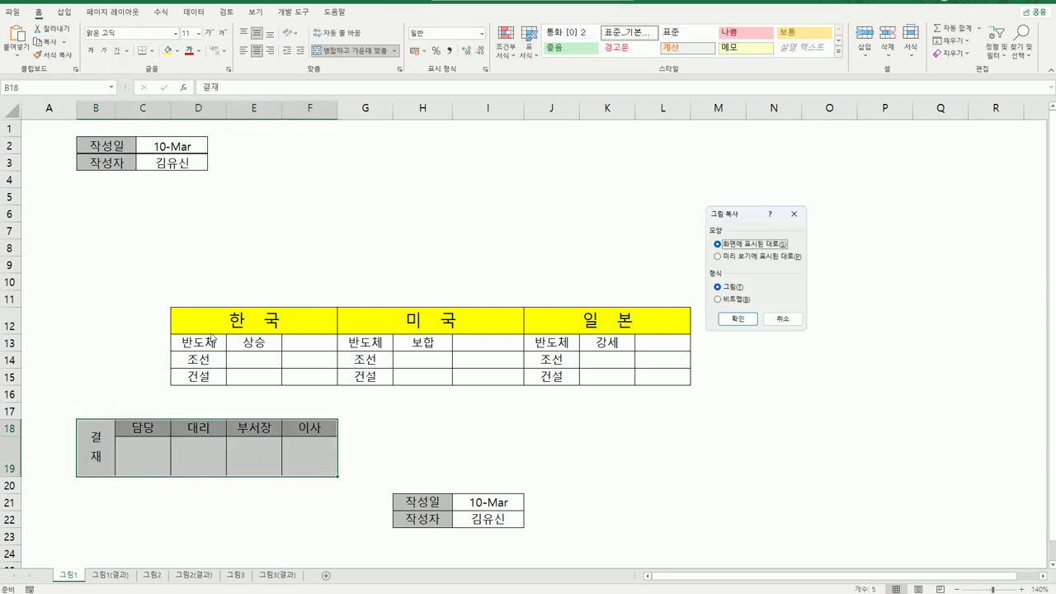
left_click(728, 319)
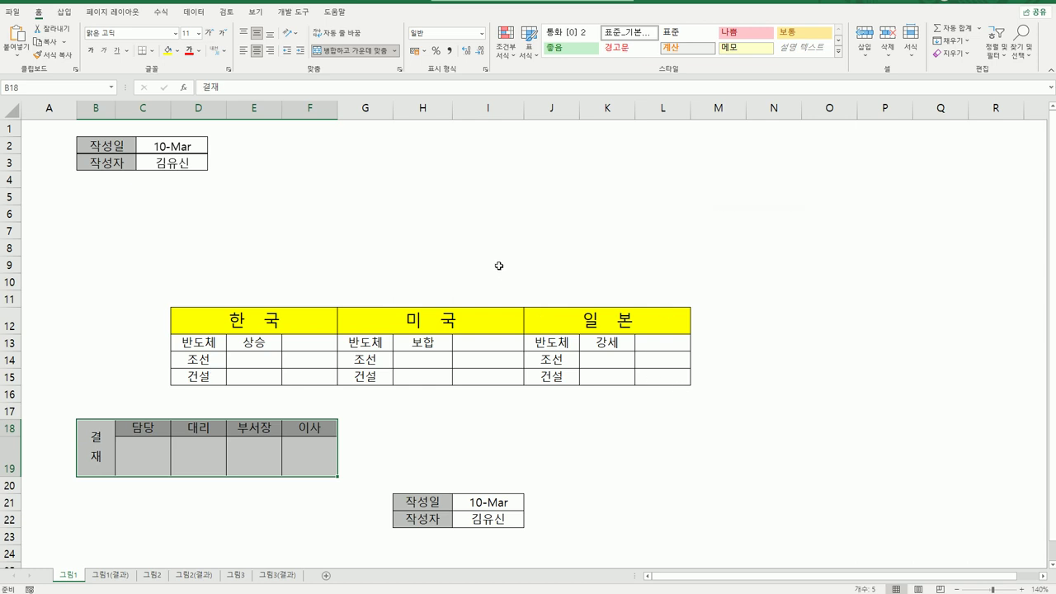
left_click(302, 144)
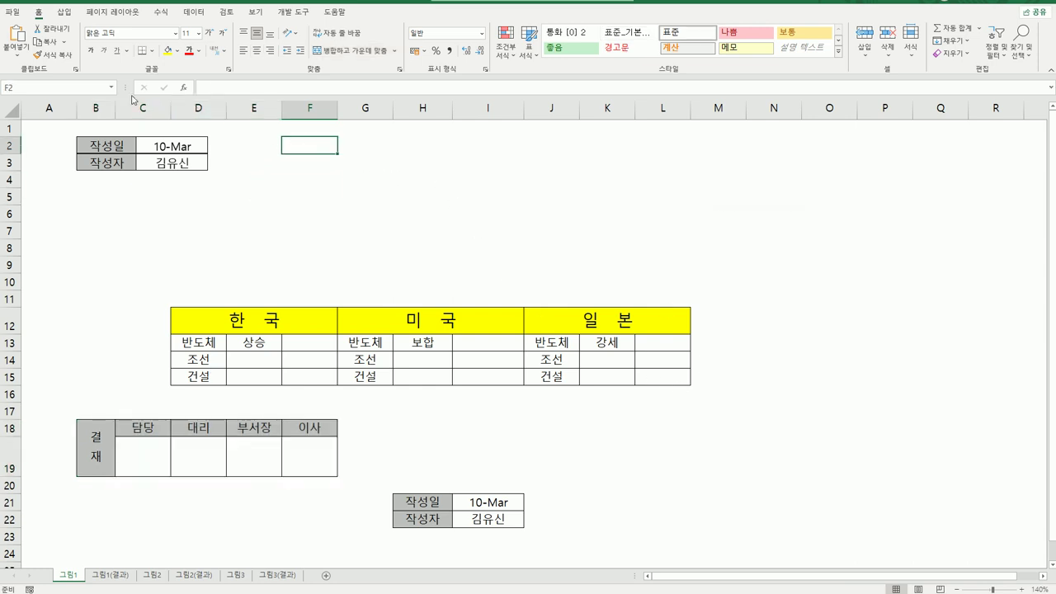
left_click(16, 59)
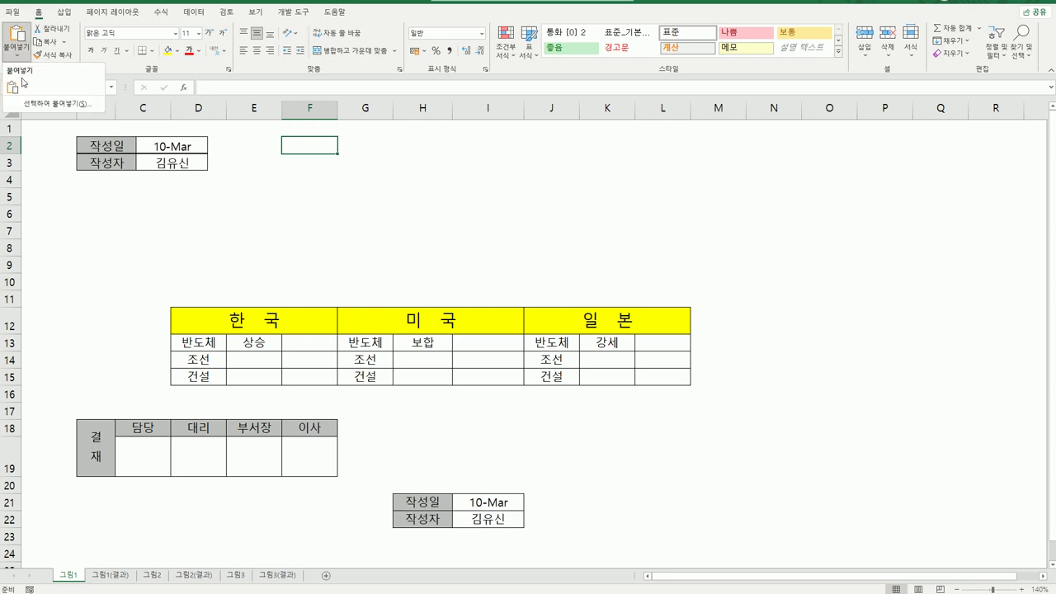
left_click(14, 89)
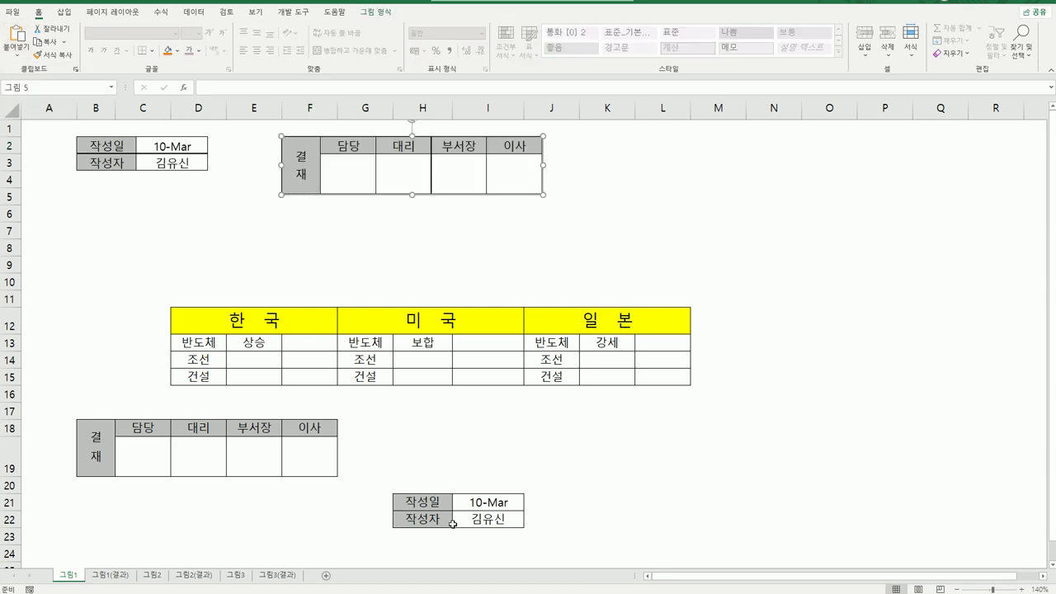
left_click(601, 530)
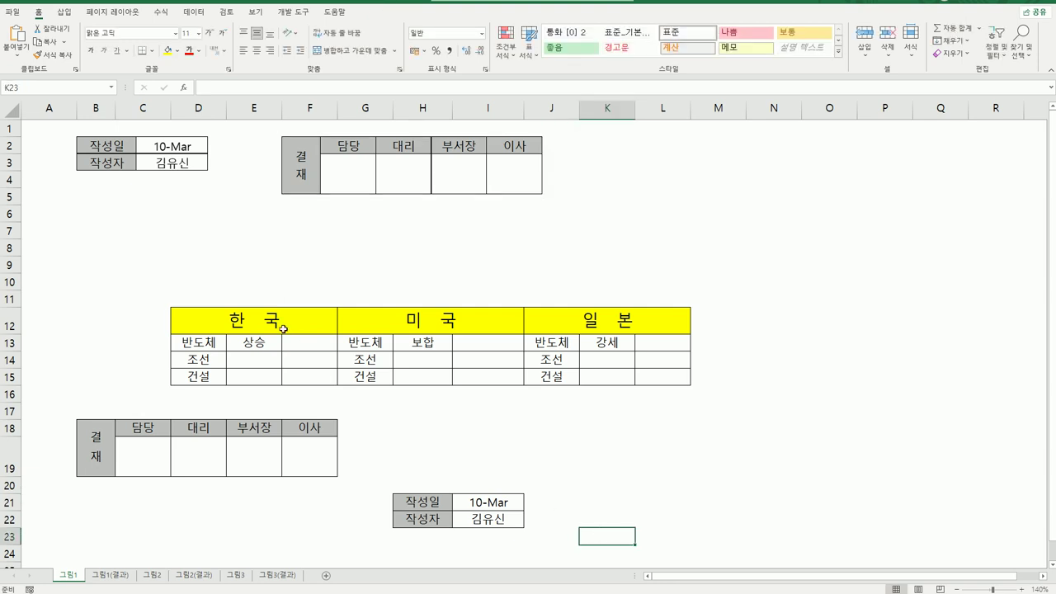
Step: Copy the yellow-headed country table in D12:L15 as a picture, as shown on screen, and paste it at B6
left_click_drag(254, 319, 593, 379)
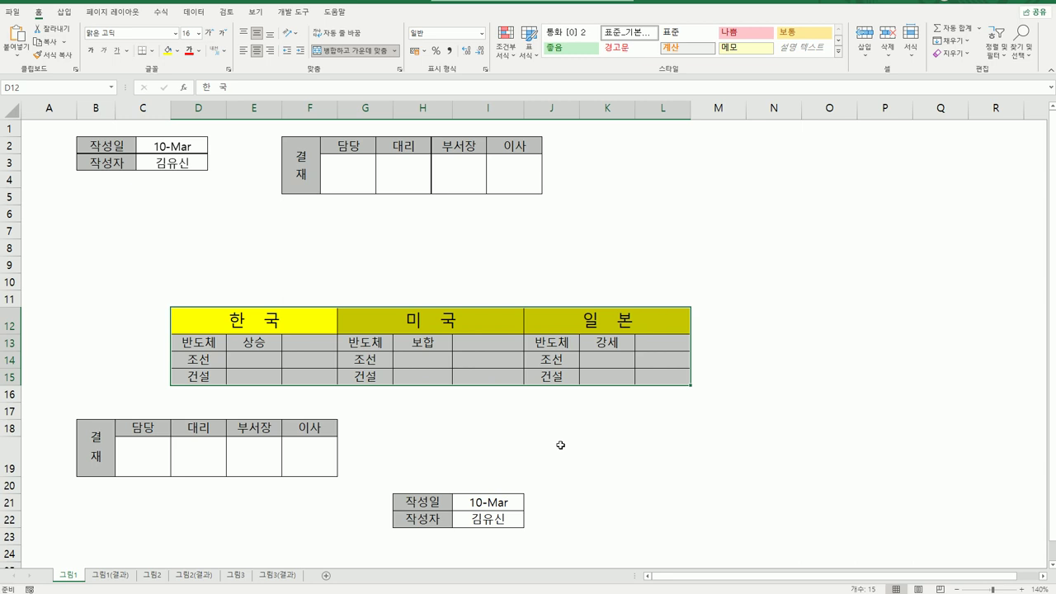
left_click(64, 42)
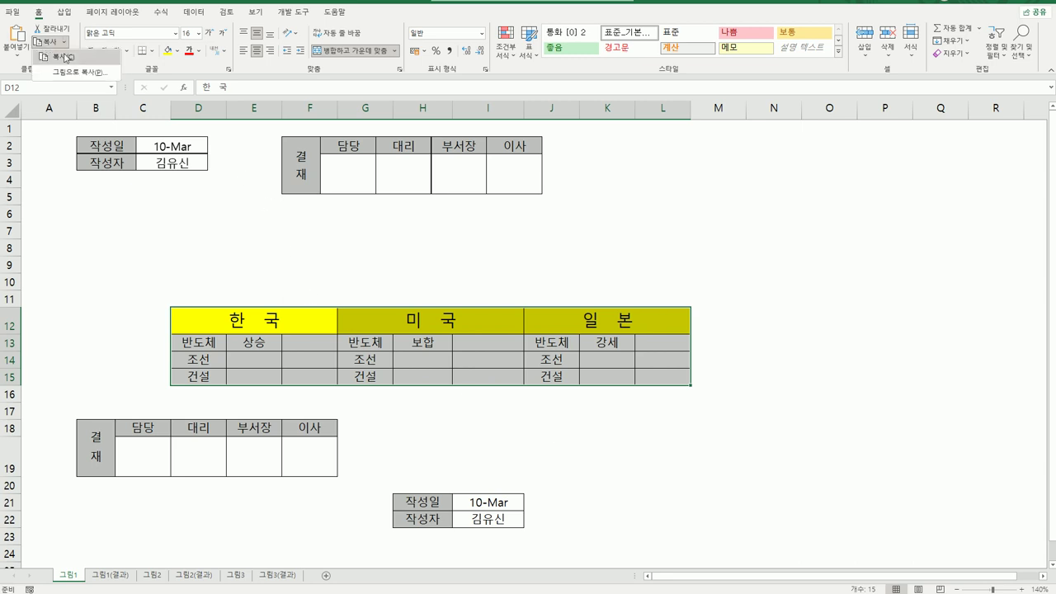
left_click(80, 71)
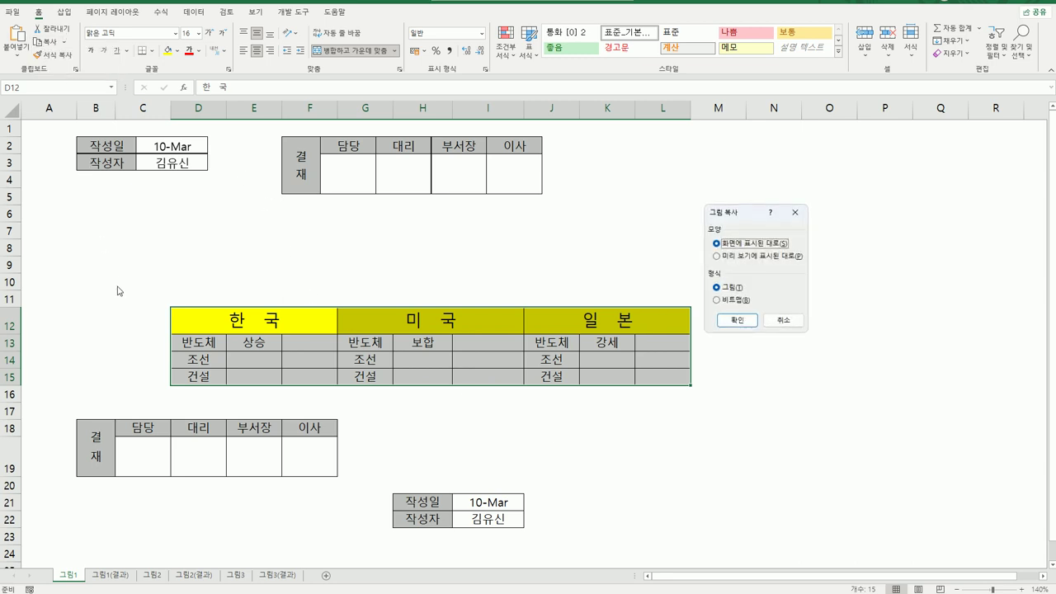
left_click(737, 320)
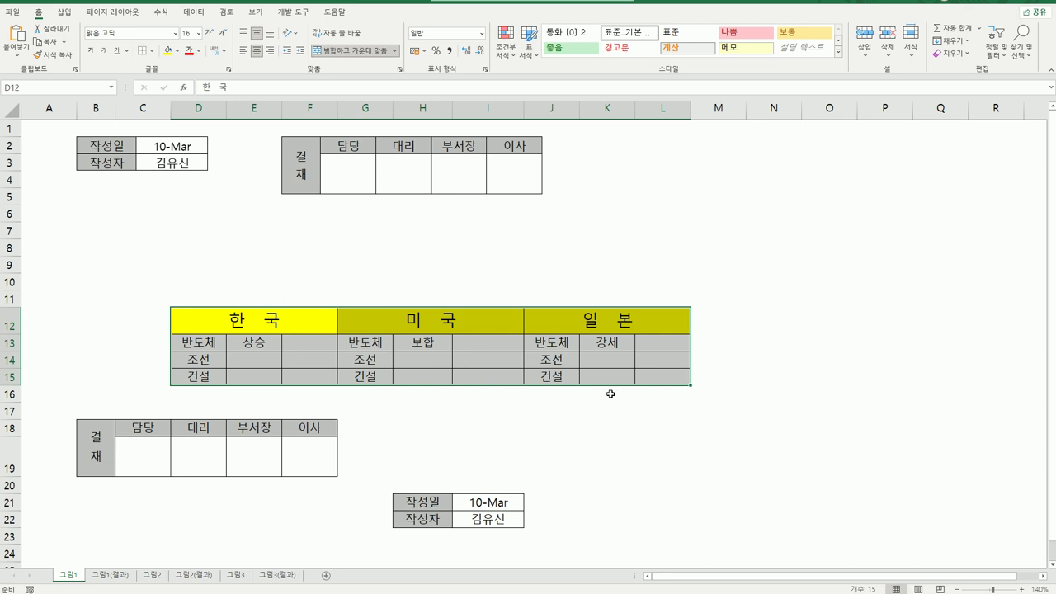
left_click(98, 210)
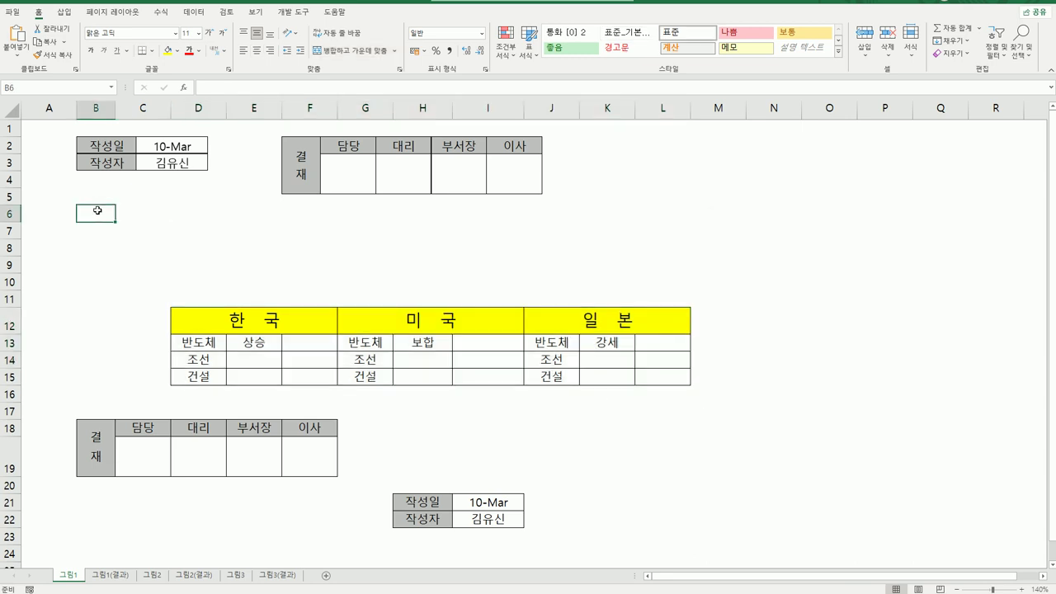
left_click(16, 52)
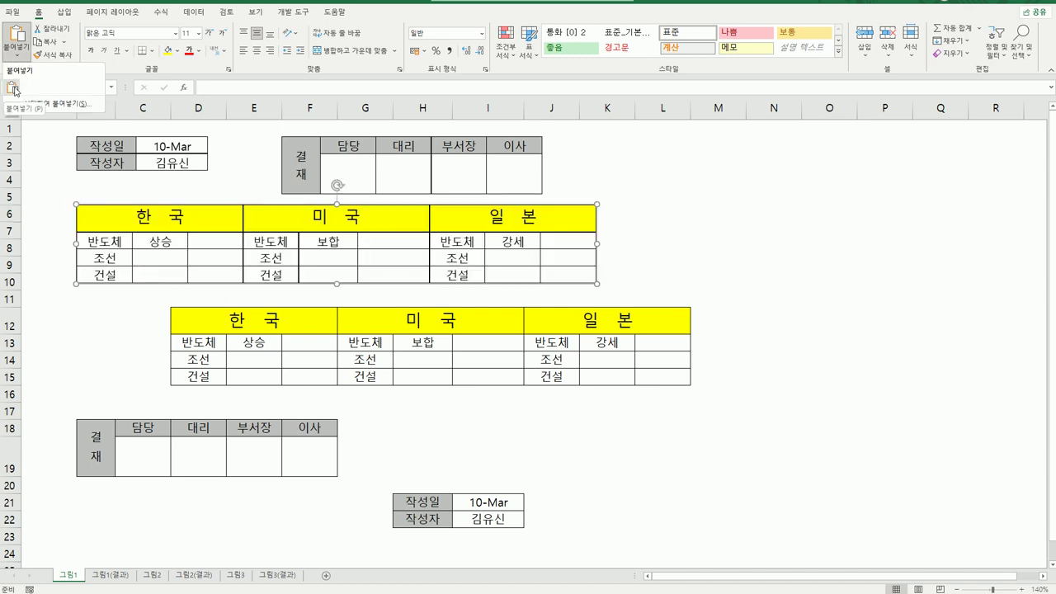
left_click(15, 91)
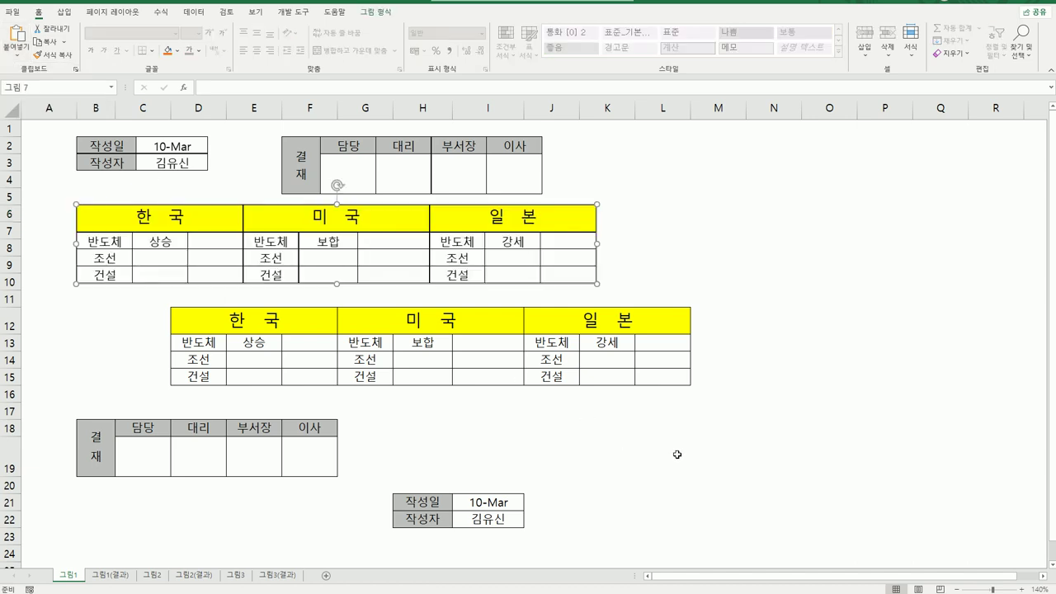
left_click(699, 466)
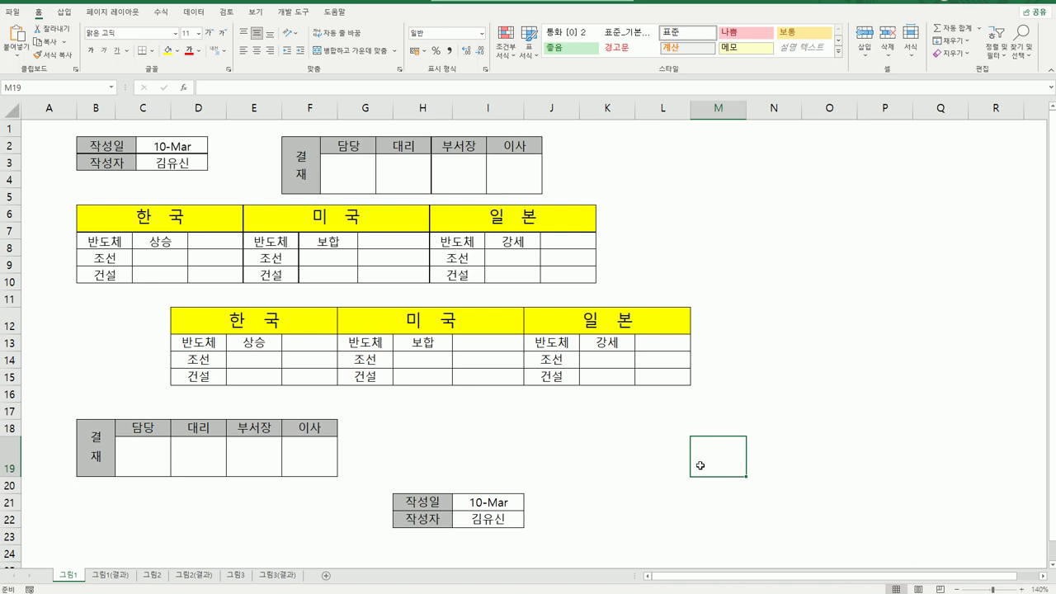
Step: Compare the pasted pictures on the 그림1 sheet with the finished example on the 그림1(결과) sheet
left_click(111, 577)
left_click(73, 582)
left_click(92, 581)
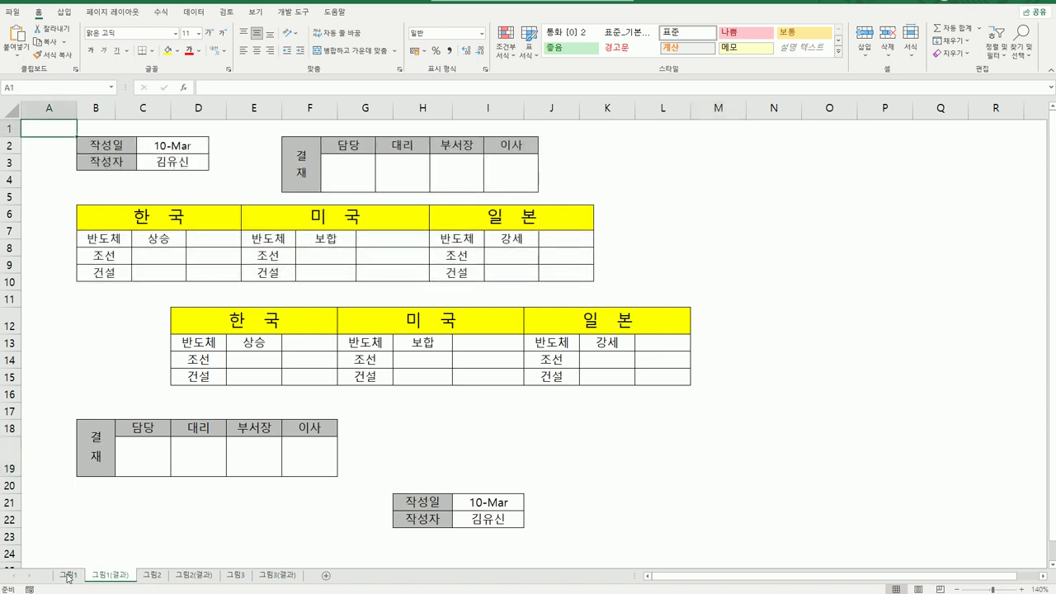
left_click(70, 577)
left_click(109, 575)
Step: On the 그림2 sheet, copy the inspection date and site table A2:B3 as a picture and paste it at A15
left_click(155, 580)
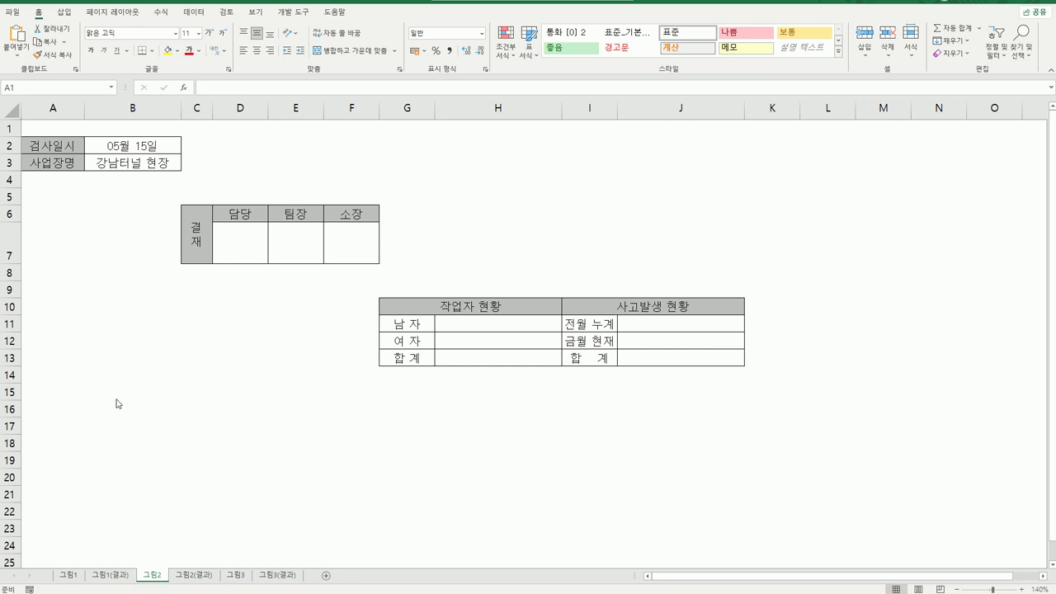
left_click(65, 143)
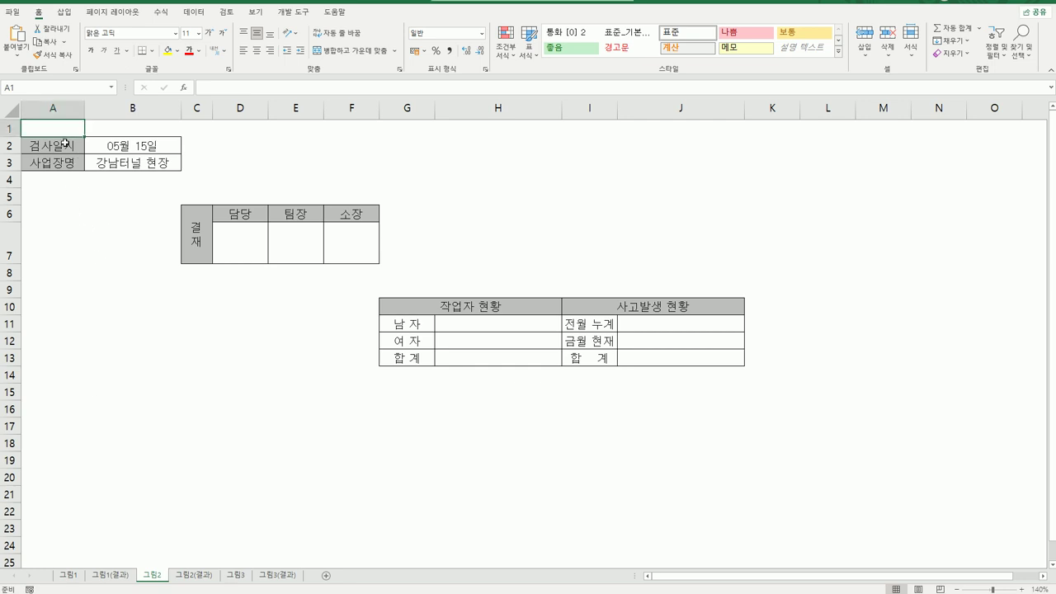
left_click_drag(54, 147, 107, 162)
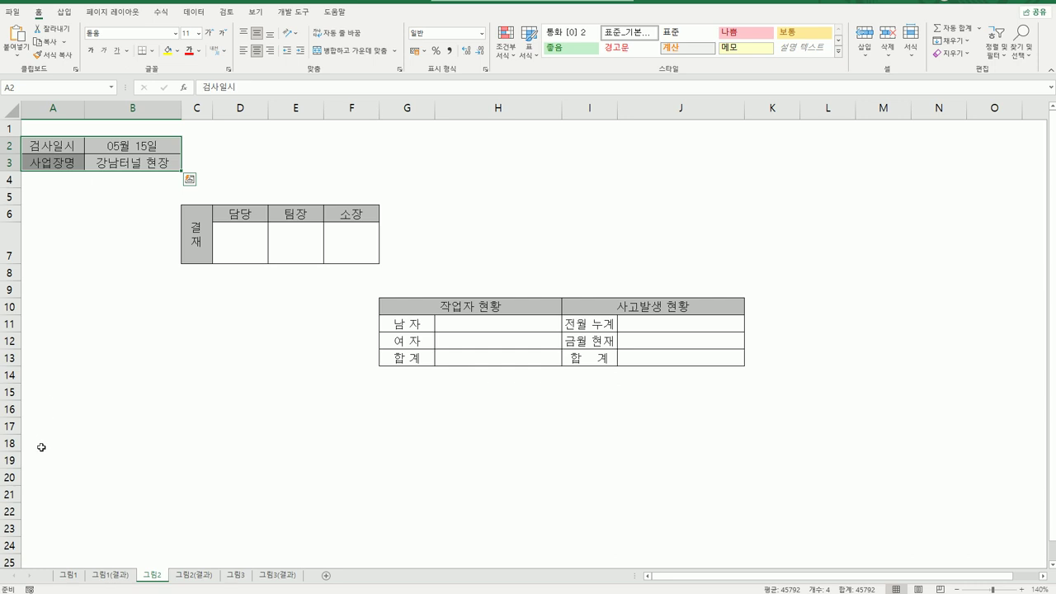
left_click(66, 42)
left_click(68, 73)
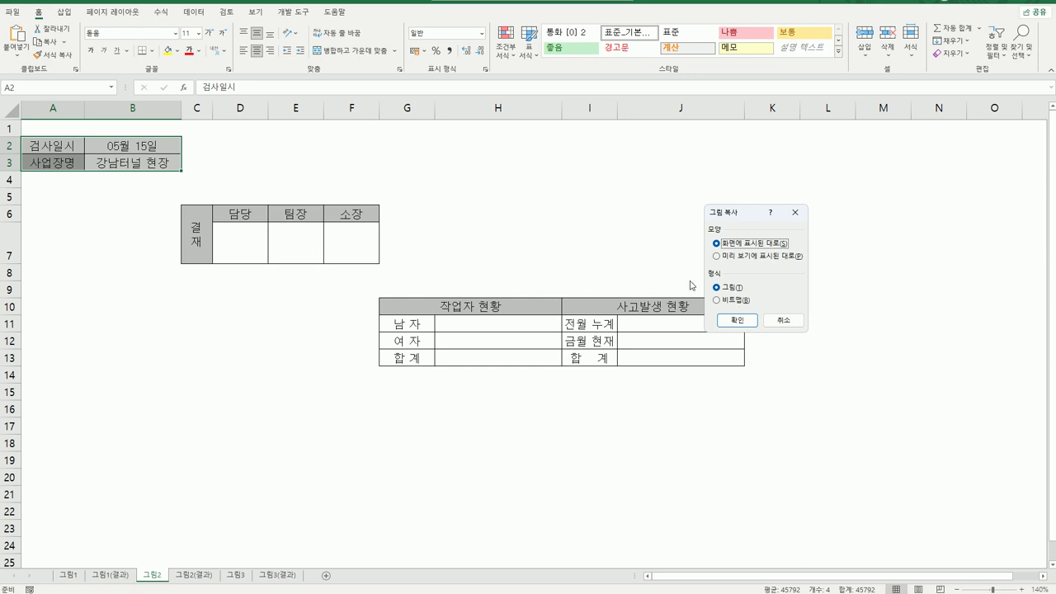
left_click(719, 321)
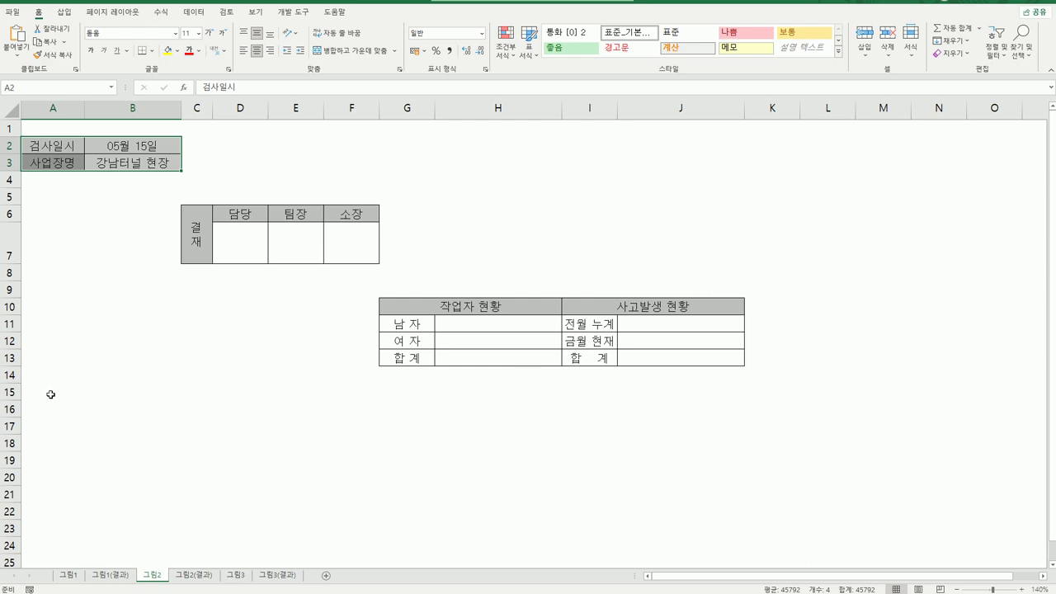
left_click(50, 394)
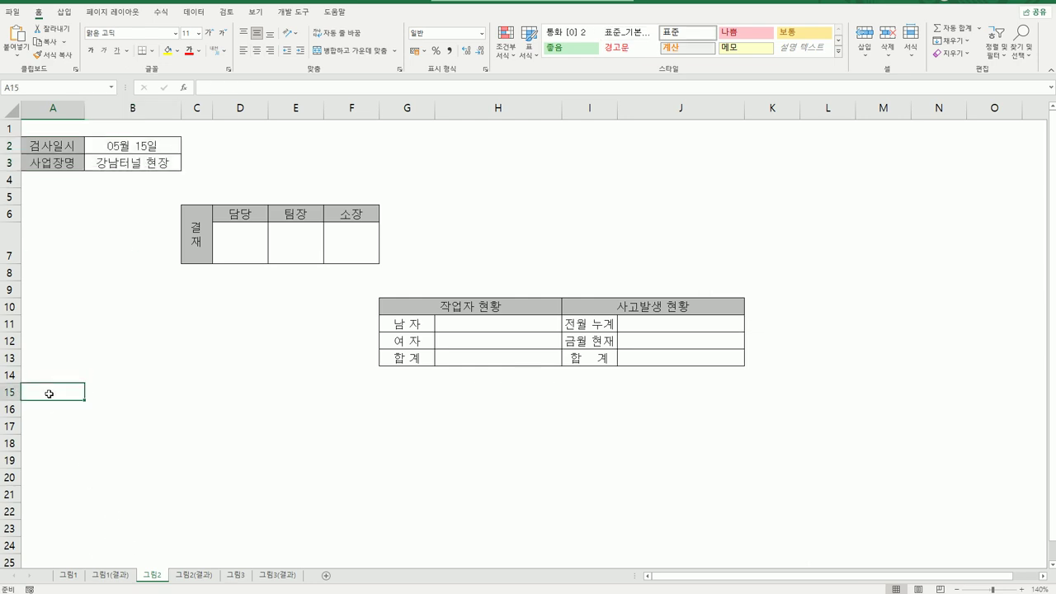
left_click(16, 57)
left_click(47, 94)
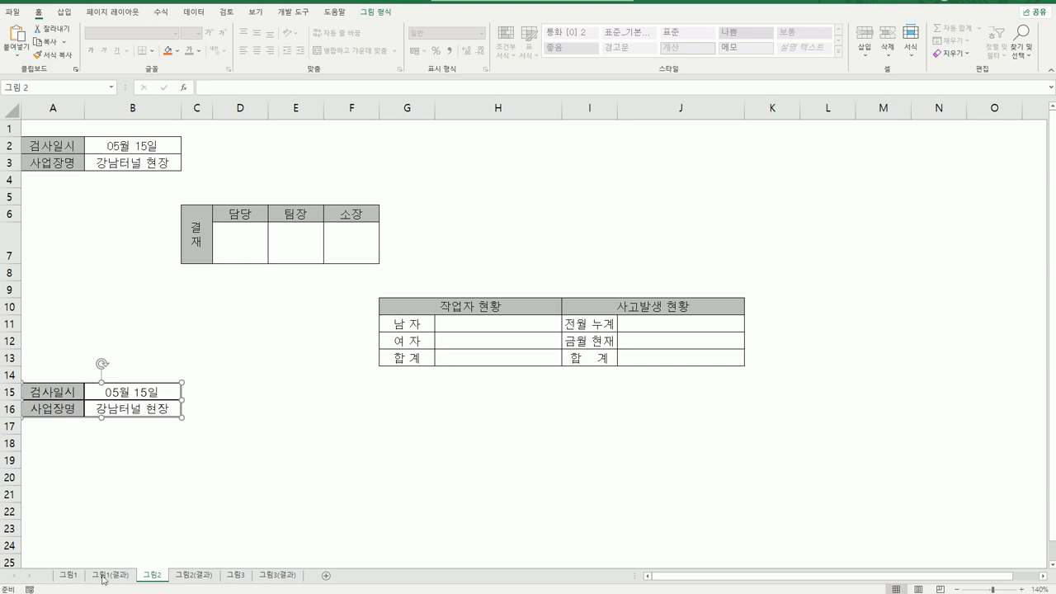
Step: On the 그림2 sheet, copy the 결재 approval table C6:F7 and paste it as a picture at D15
left_click(69, 575)
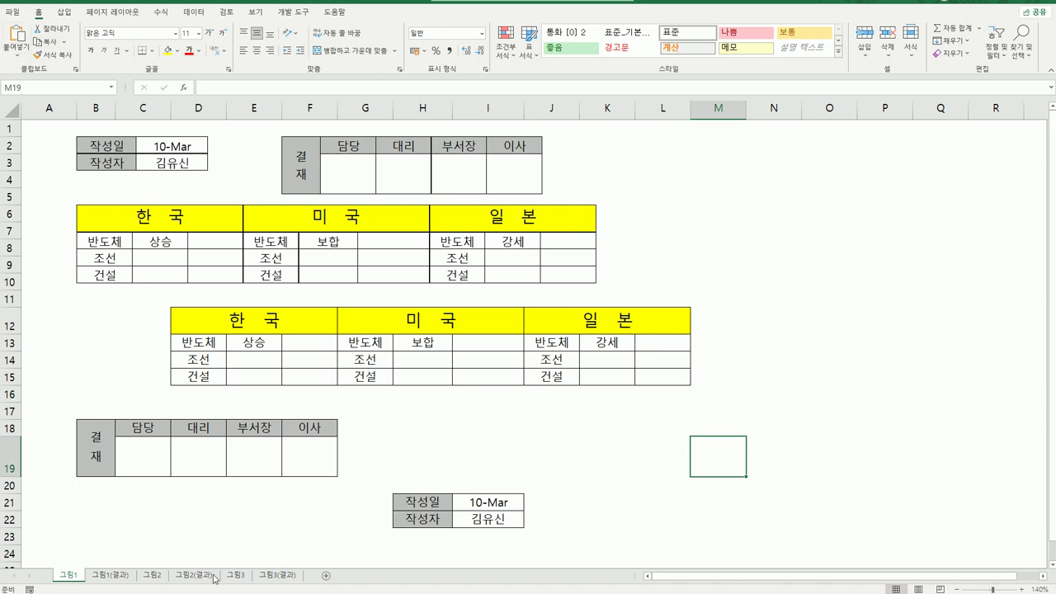
left_click(157, 580)
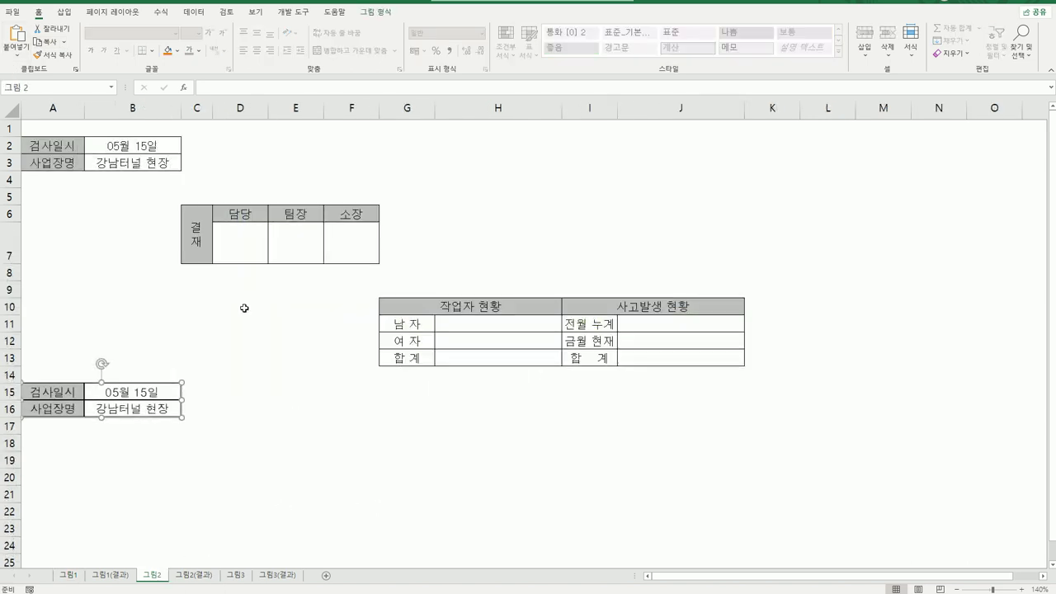
left_click_drag(198, 240, 330, 240)
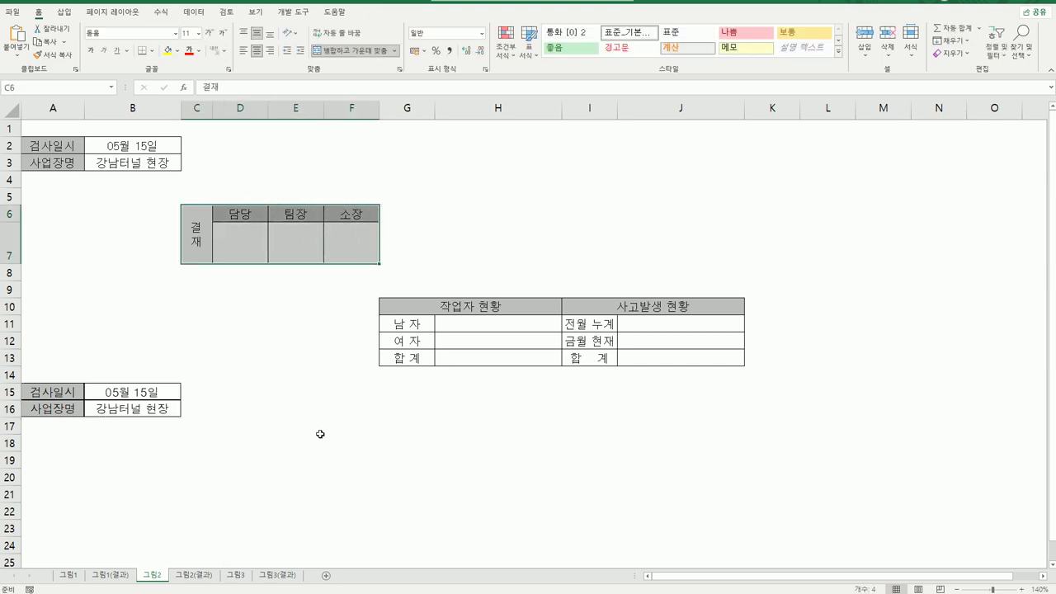
left_click(45, 42)
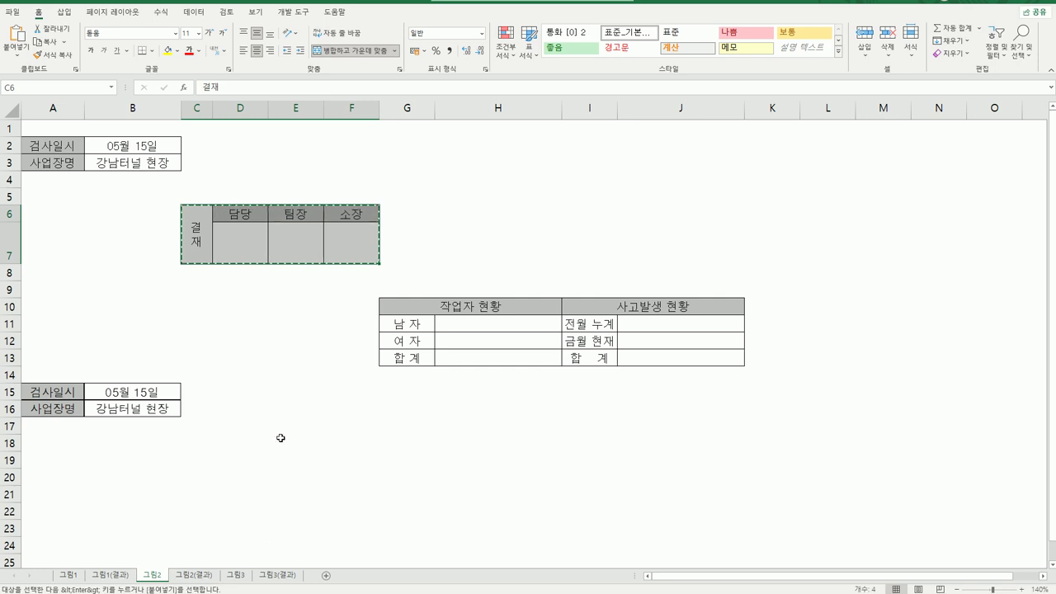
left_click(231, 387)
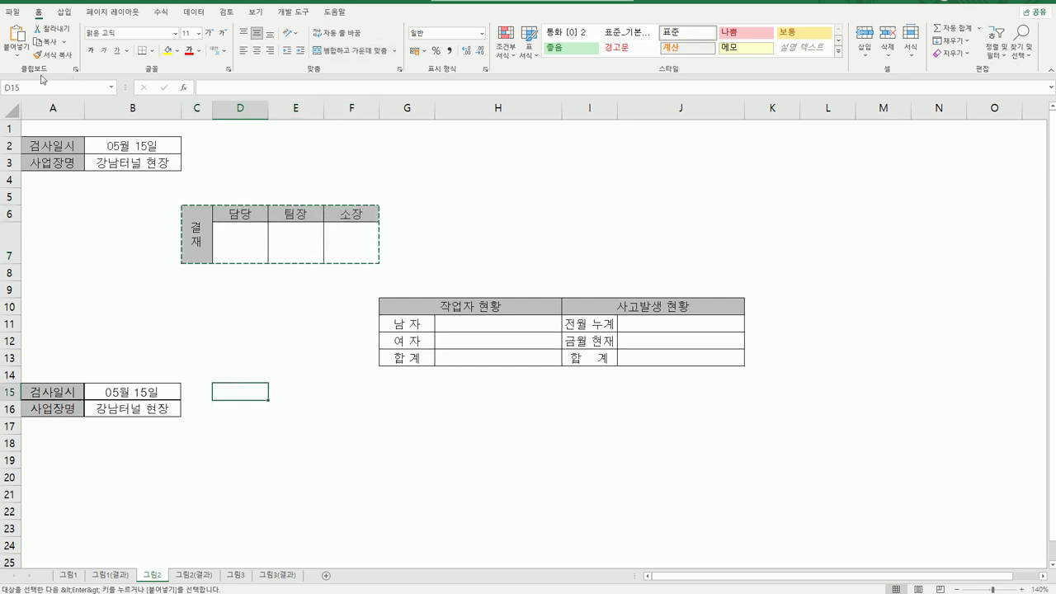
left_click(14, 58)
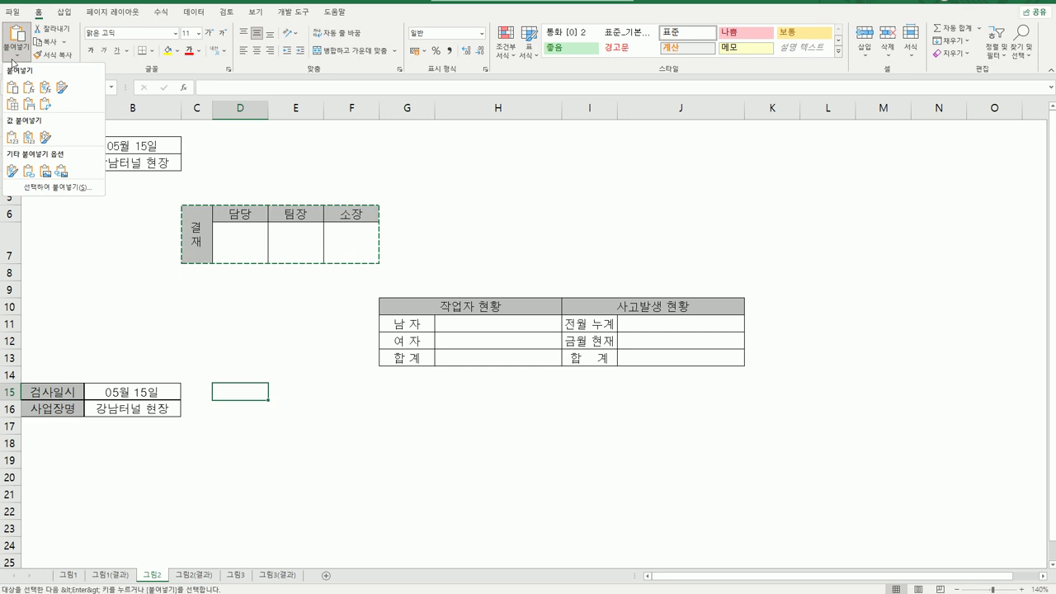
left_click(47, 175)
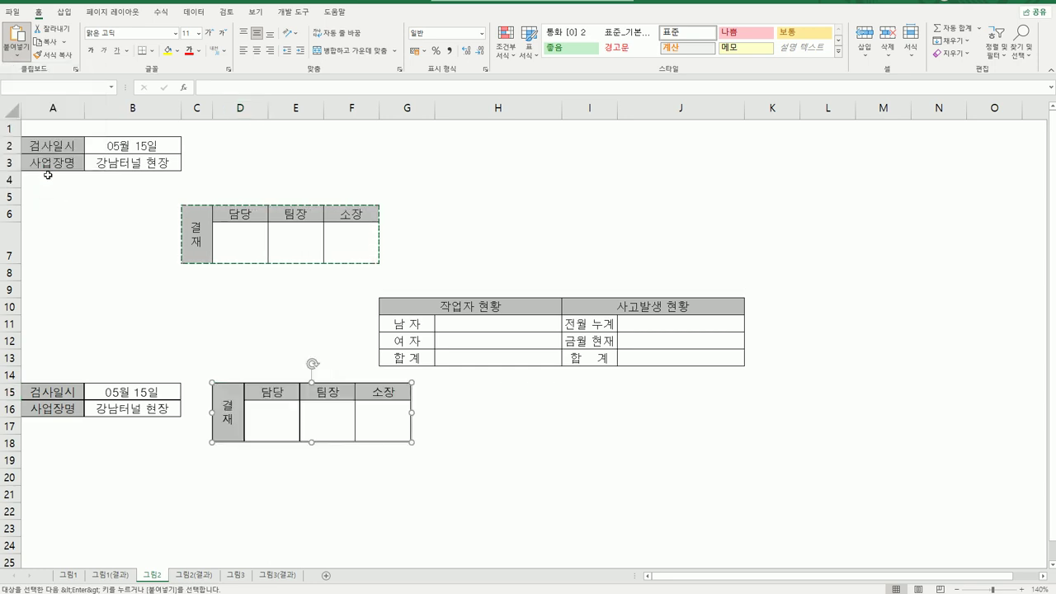
left_click(487, 516)
Step: Copy the worker and accident status table G10:J13 and paste it as a picture at A19
mouse_move(408, 307)
left_mouse_down()
mouse_move(622, 323)
mouse_move(651, 355)
left_mouse_up()
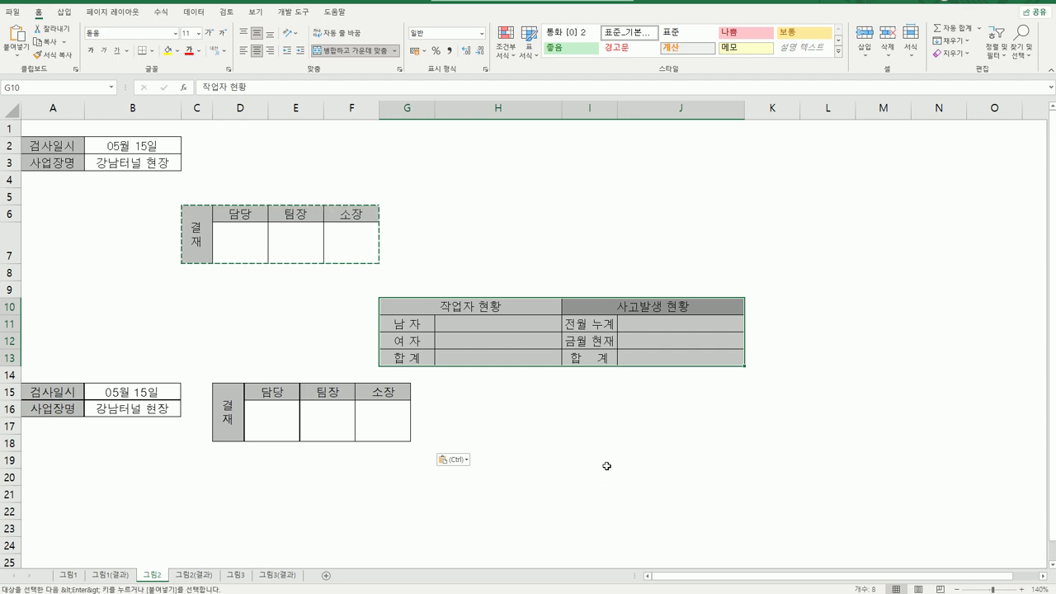
left_click(45, 42)
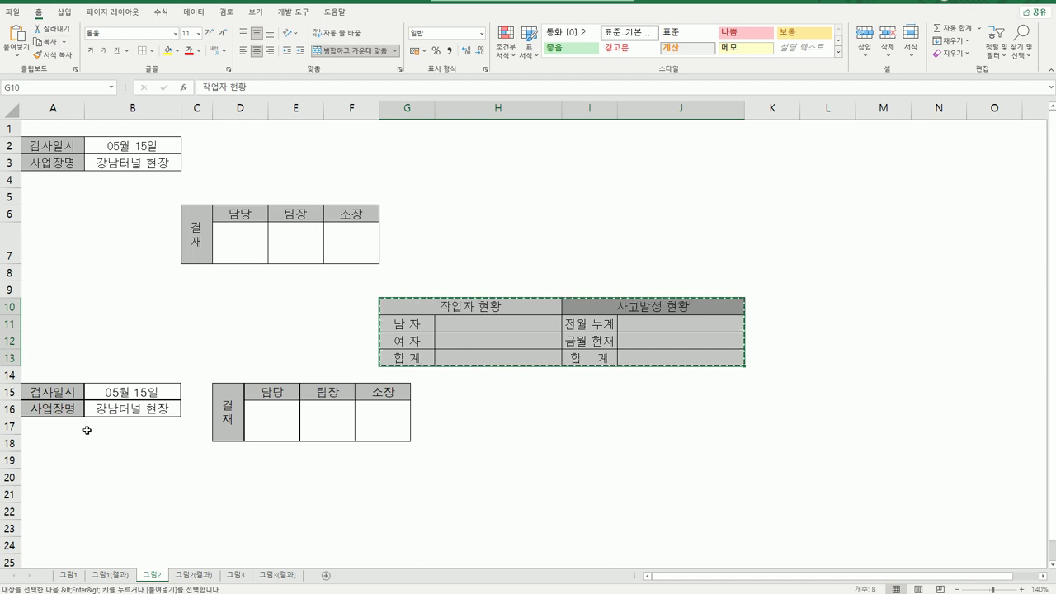
left_click(45, 463)
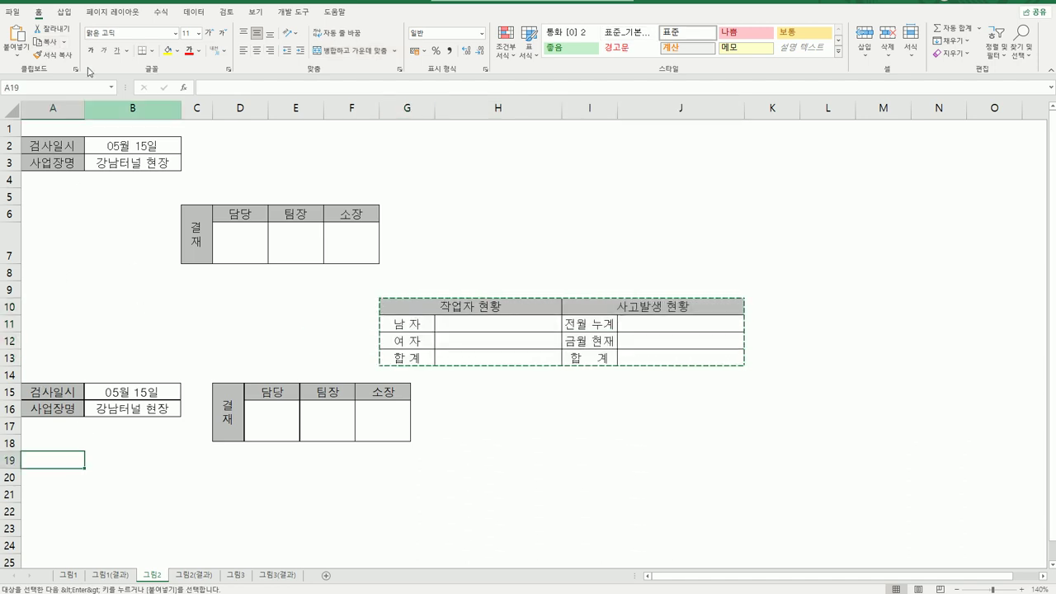
left_click(15, 53)
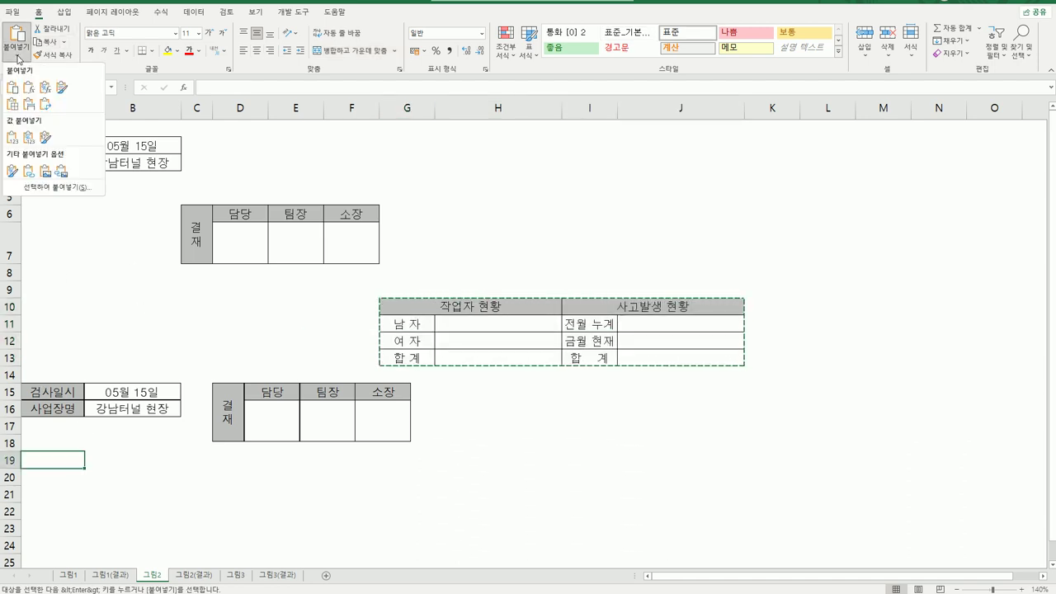
left_click(44, 177)
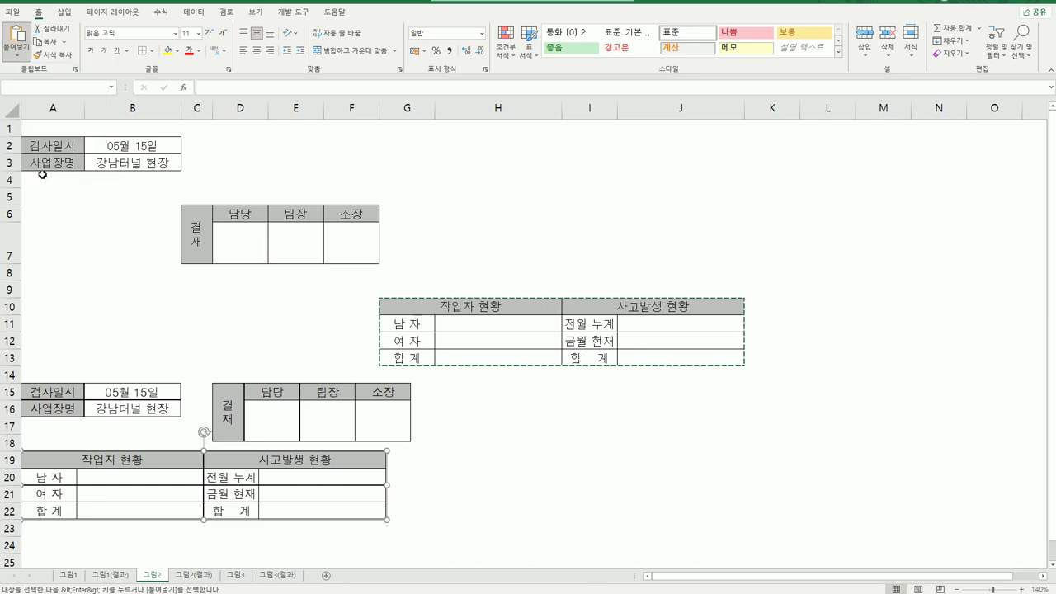
left_click(509, 488)
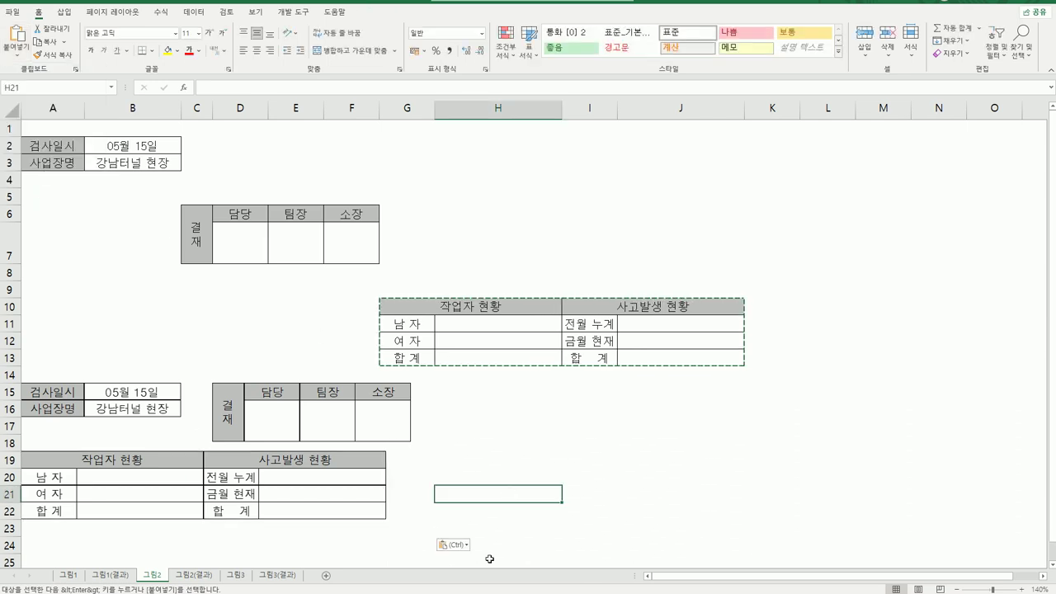
Step: Review the layouts on the 그림1 and 그림2 sheets and examine the approval table H16:L17 on the 그림3 sheet
left_click(69, 575)
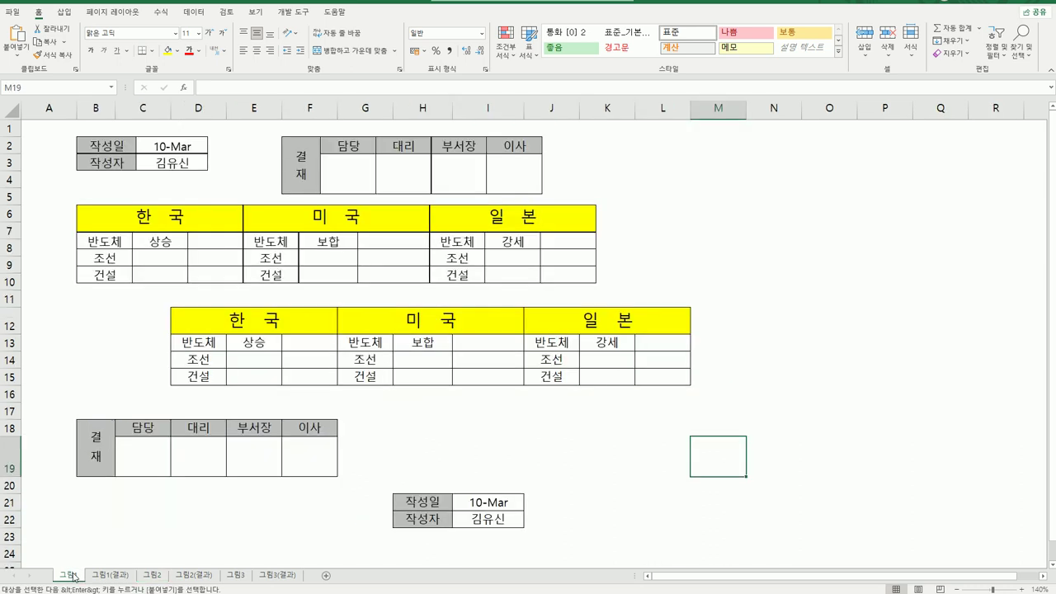
left_click(153, 575)
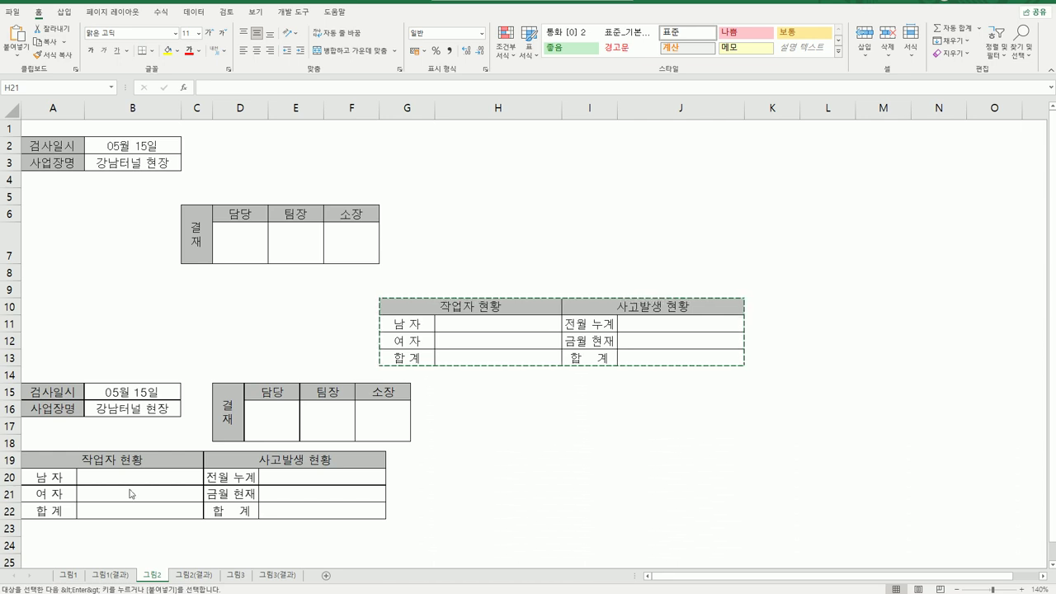
left_click(238, 578)
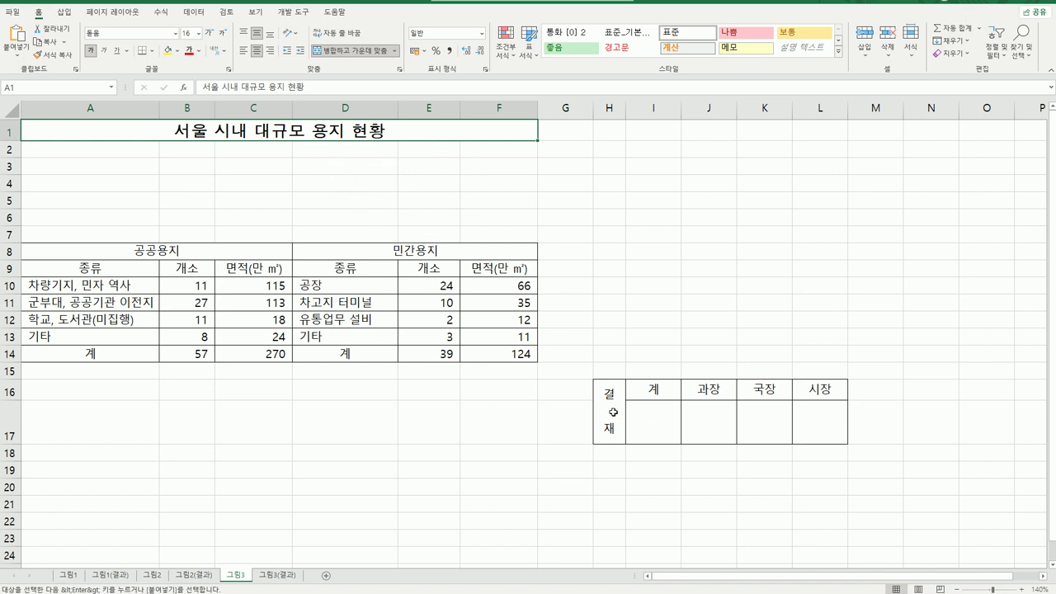
left_click_drag(613, 412, 801, 409)
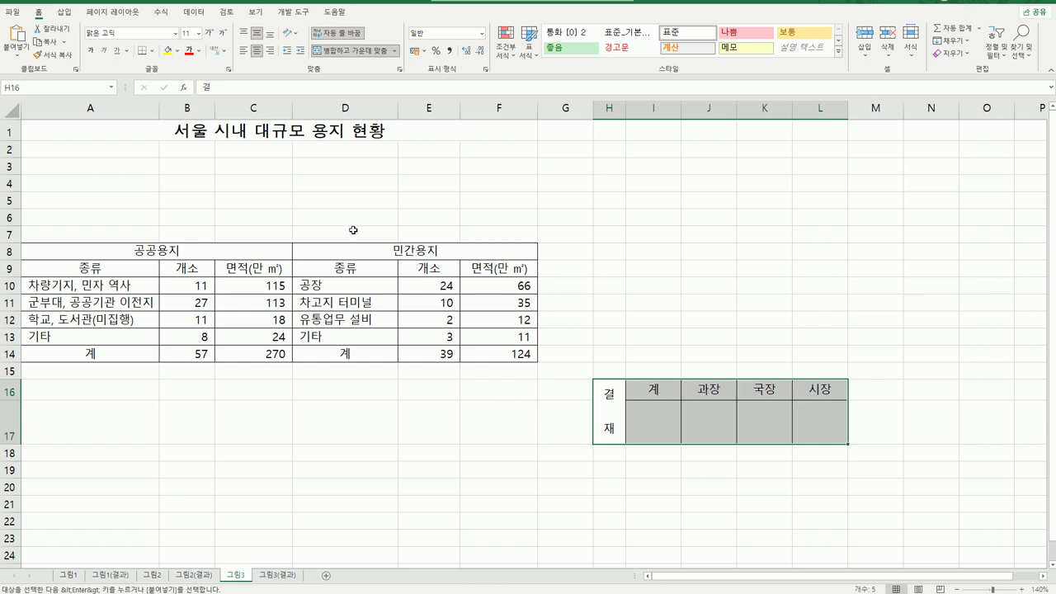
Step: Try building an approval grid directly in the cells by applying all borders to B3:F4 below the title
left_click_drag(252, 153, 504, 160)
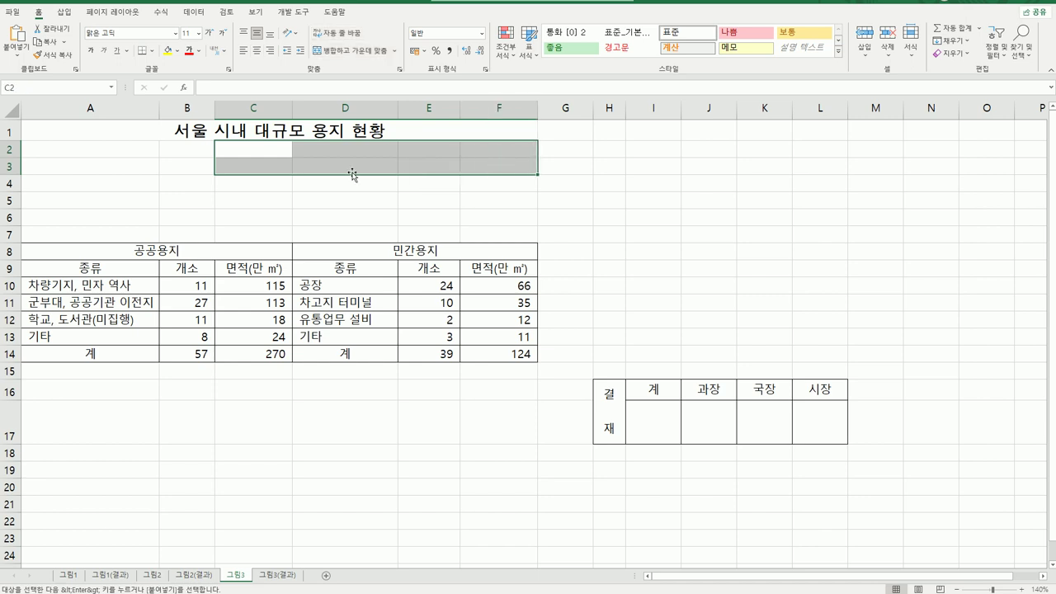
left_click_drag(265, 166, 519, 183)
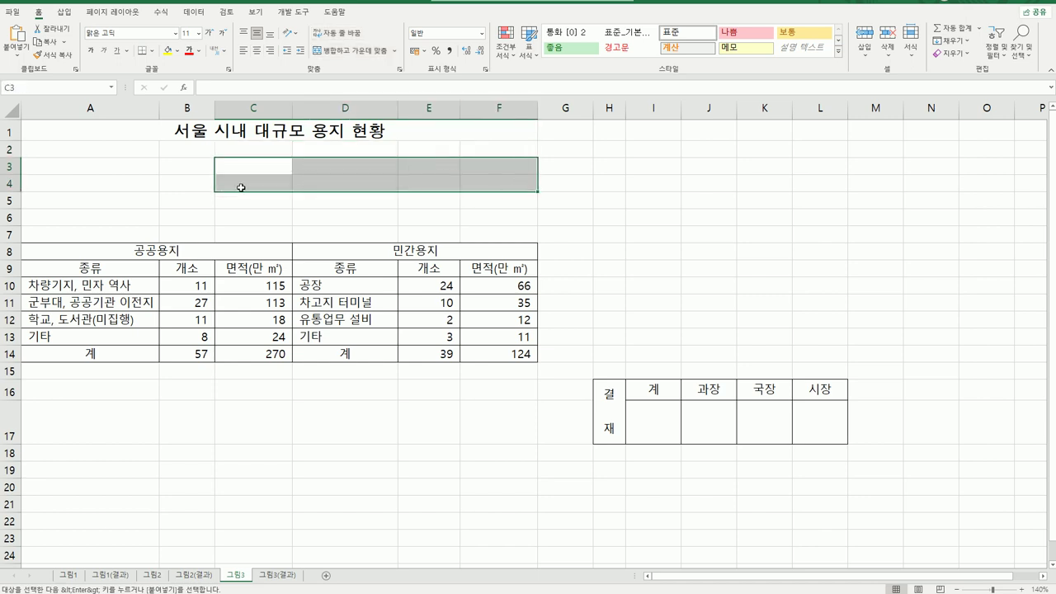
left_click_drag(198, 168, 498, 187)
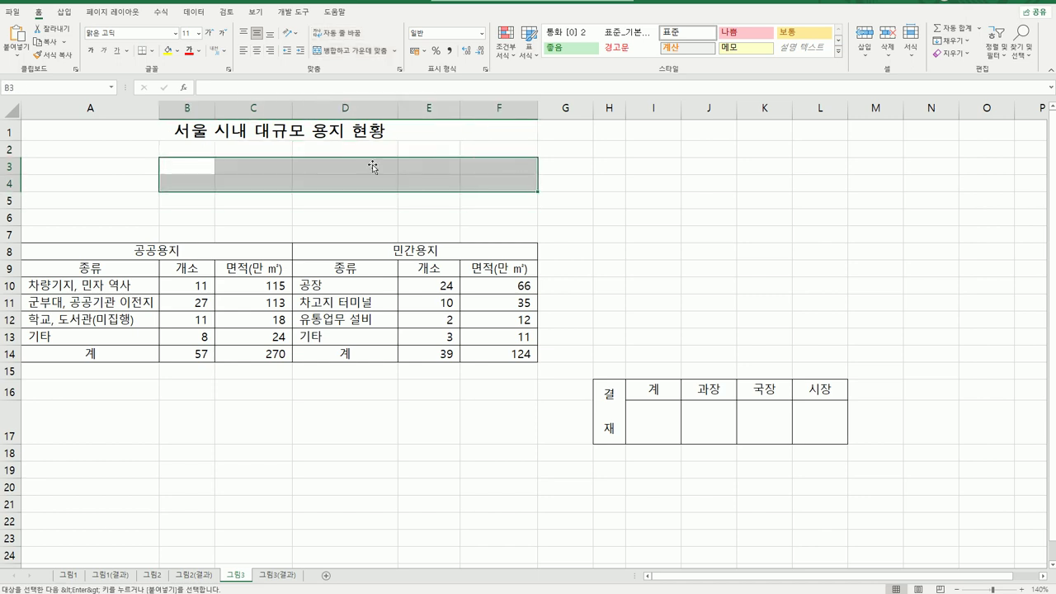
left_click(151, 55)
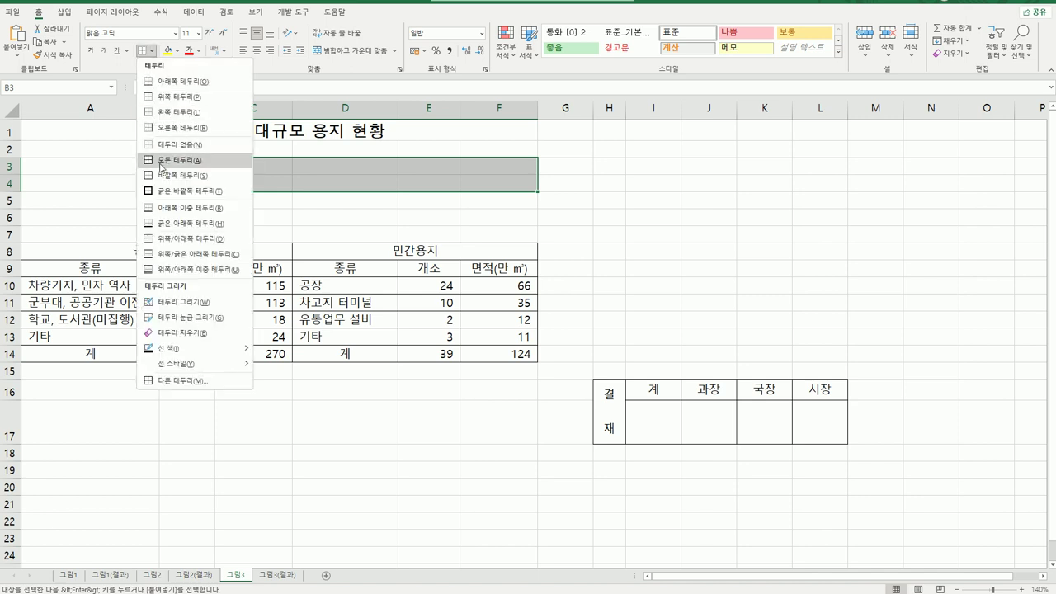
left_click(163, 162)
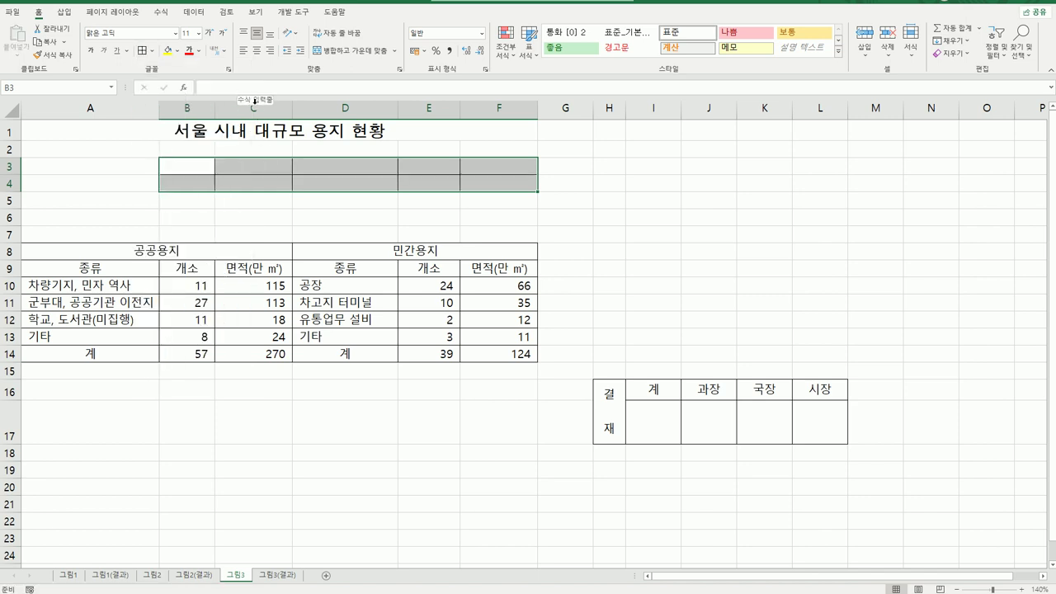
Step: Try narrowing columns C through F to fit the grid, and undo both the column widths and the borders
left_click_drag(254, 108, 511, 110)
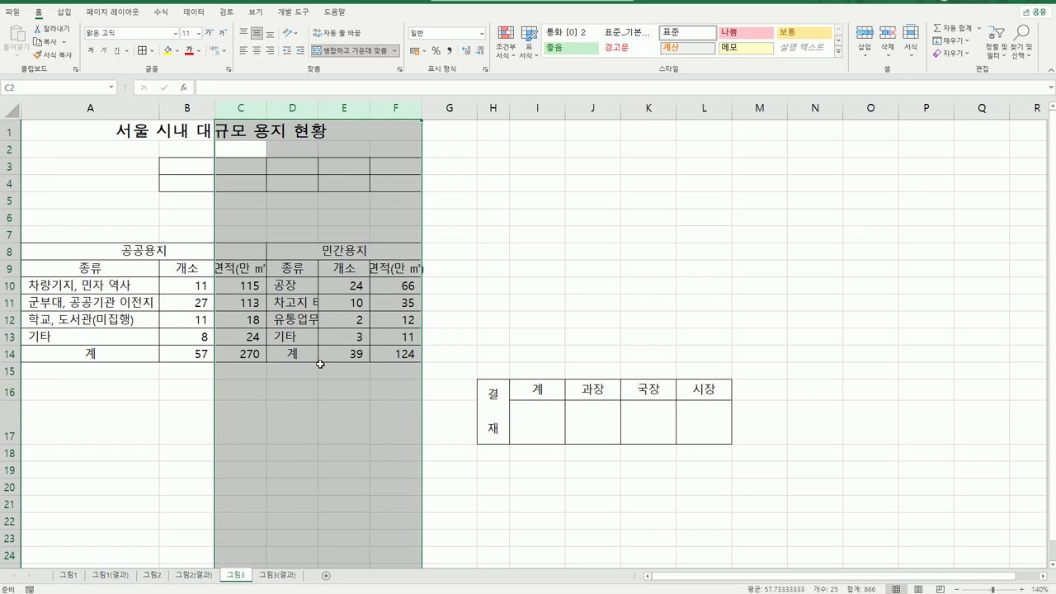
key("ctrl+z")
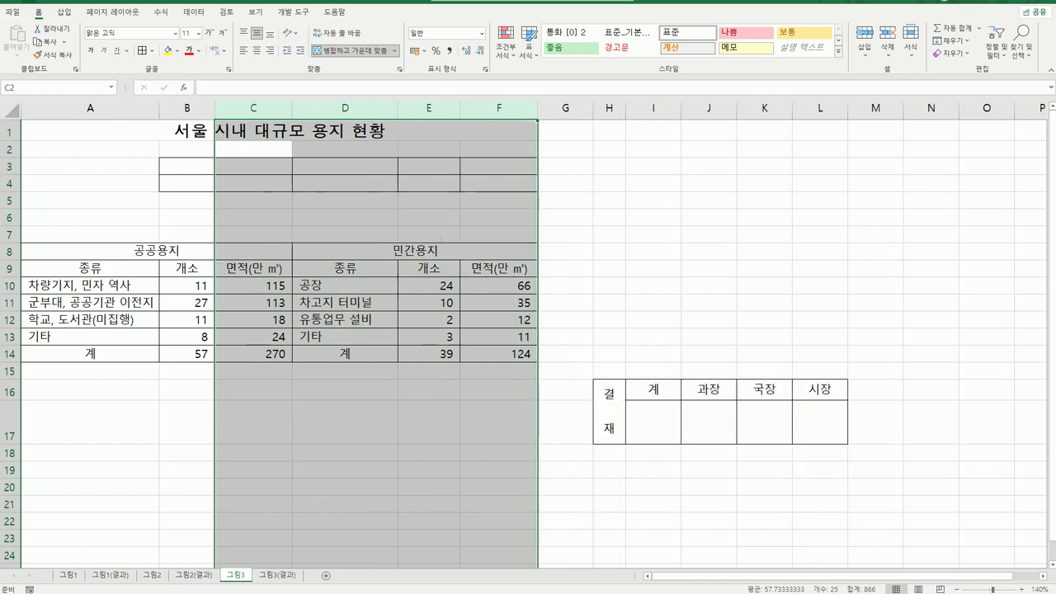
key("ctrl+z")
left_click(631, 272)
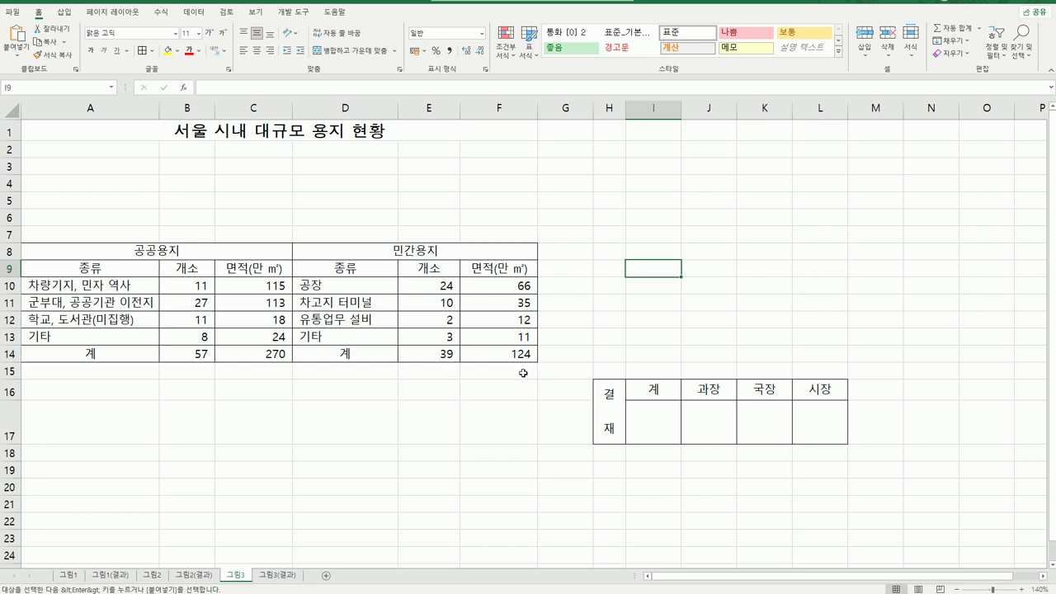
Step: Copy the approval table H16:L17, paste it as a linked picture at D4, and select the pasted picture
left_click(602, 410)
left_click_drag(633, 410, 798, 439)
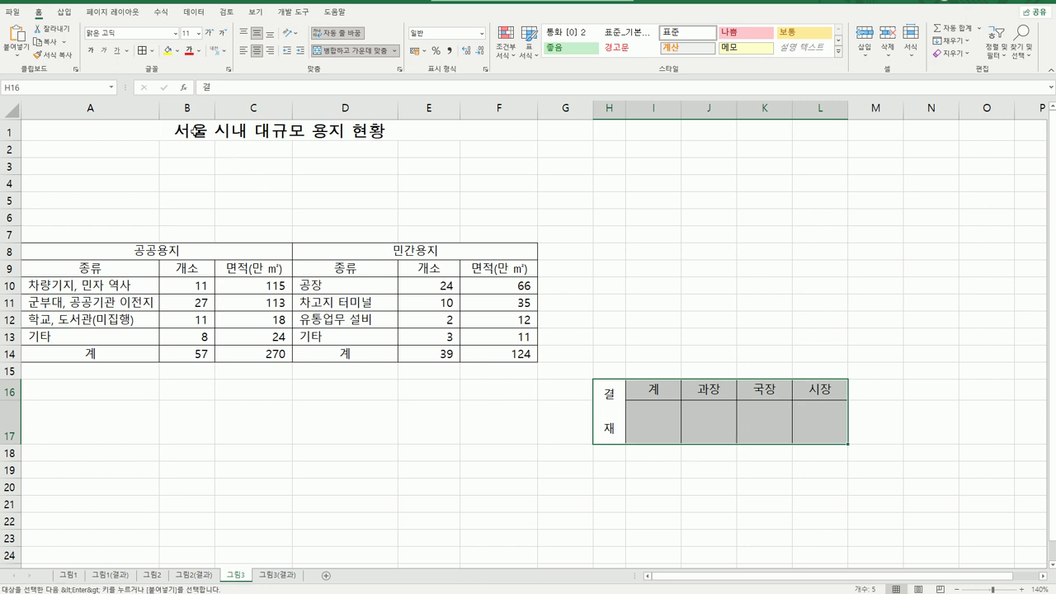
left_click(45, 41)
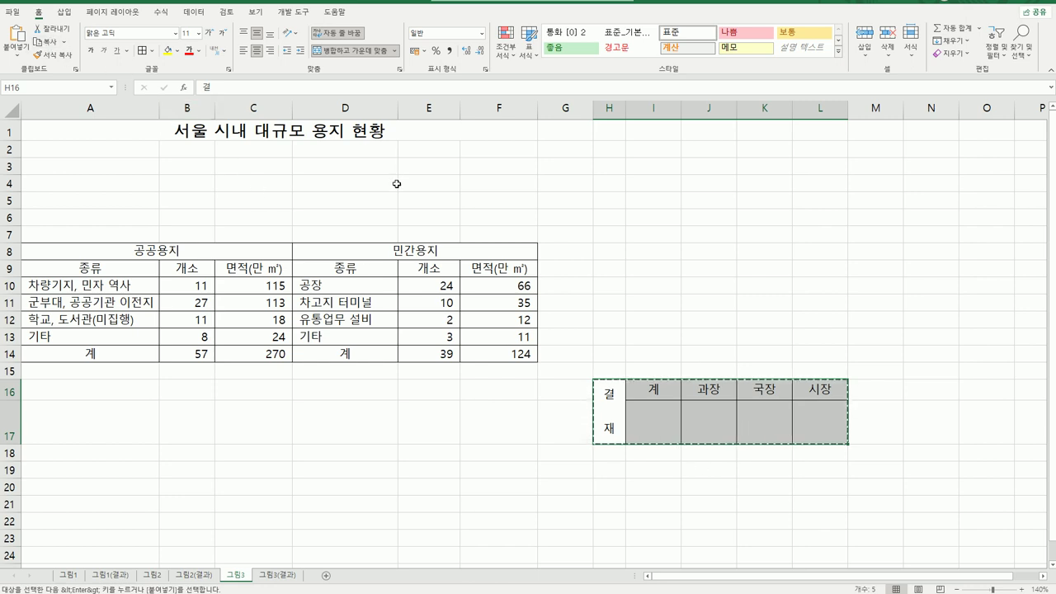
left_click(356, 178)
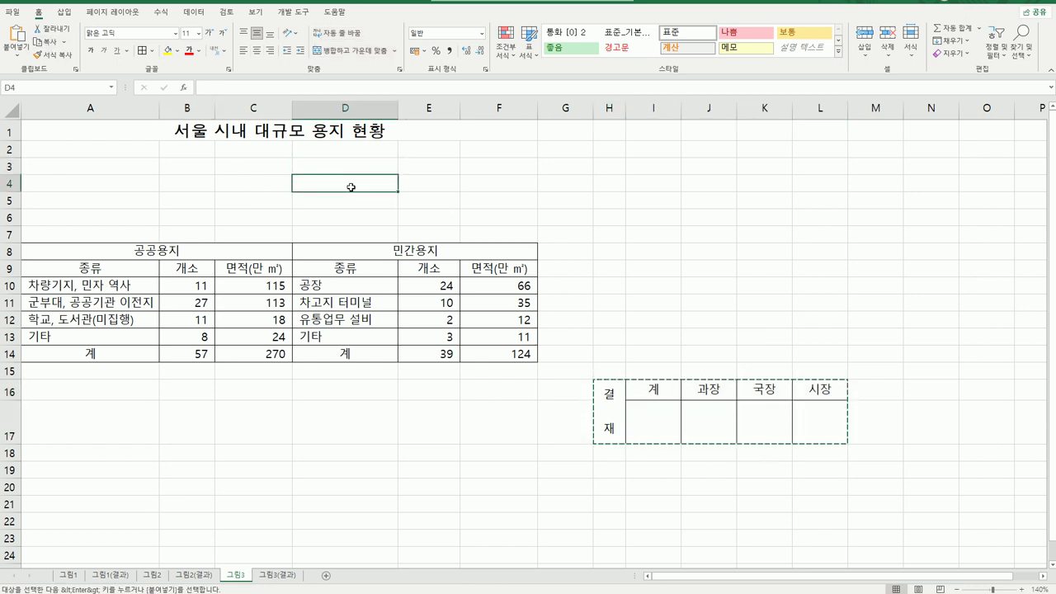
left_click(8, 55)
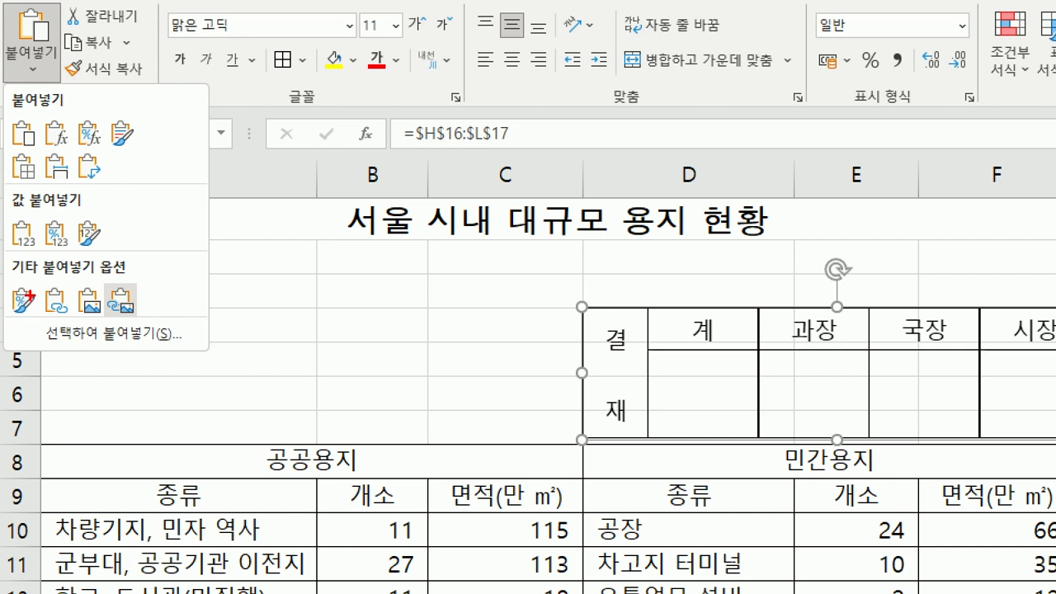
left_click_drag(24, 271, 144, 265)
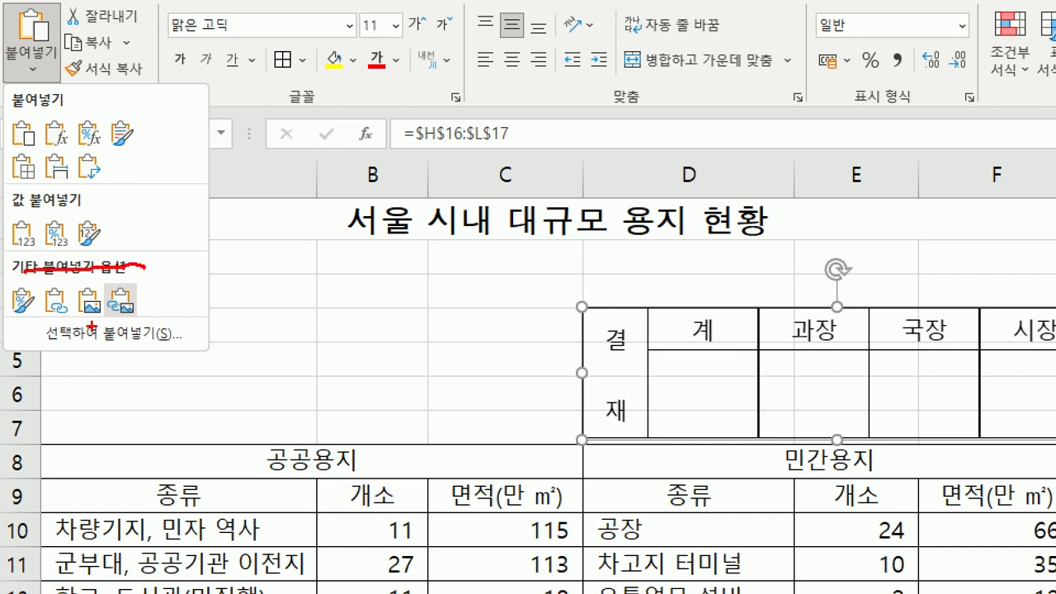
mouse_move(80, 270)
left_mouse_down()
mouse_move(87, 298)
mouse_move(110, 248)
left_mouse_up()
mouse_move(134, 318)
left_mouse_down()
mouse_move(101, 295)
mouse_move(131, 324)
mouse_move(114, 325)
left_mouse_up()
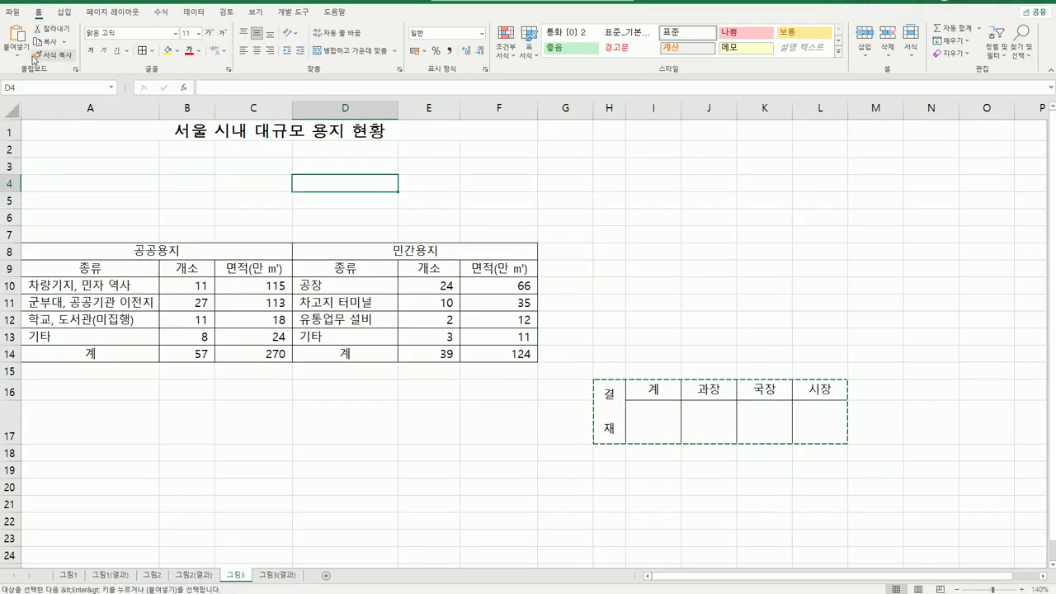
left_click(26, 58)
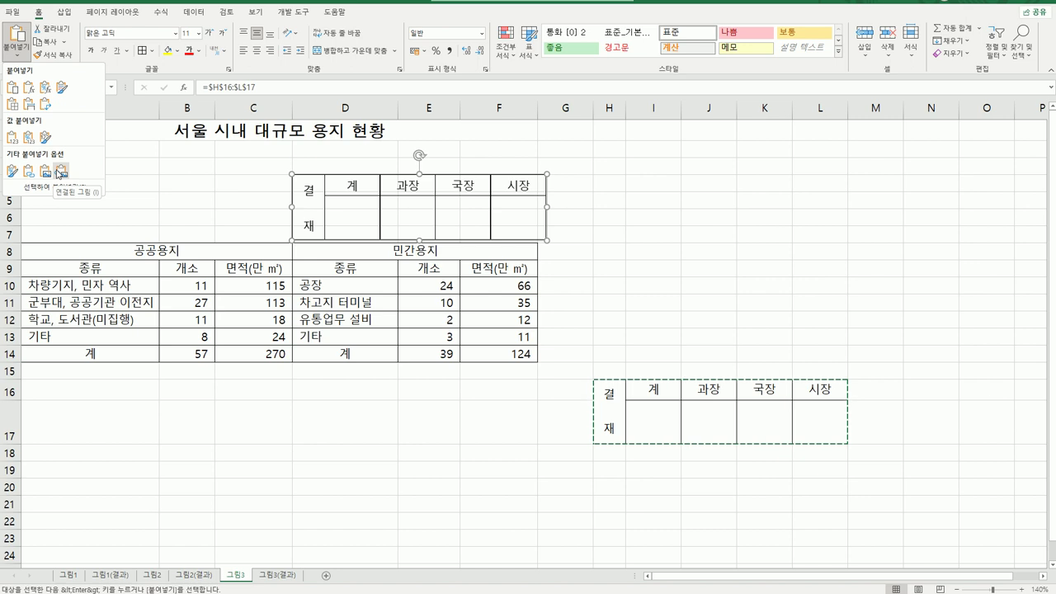
left_click(60, 171)
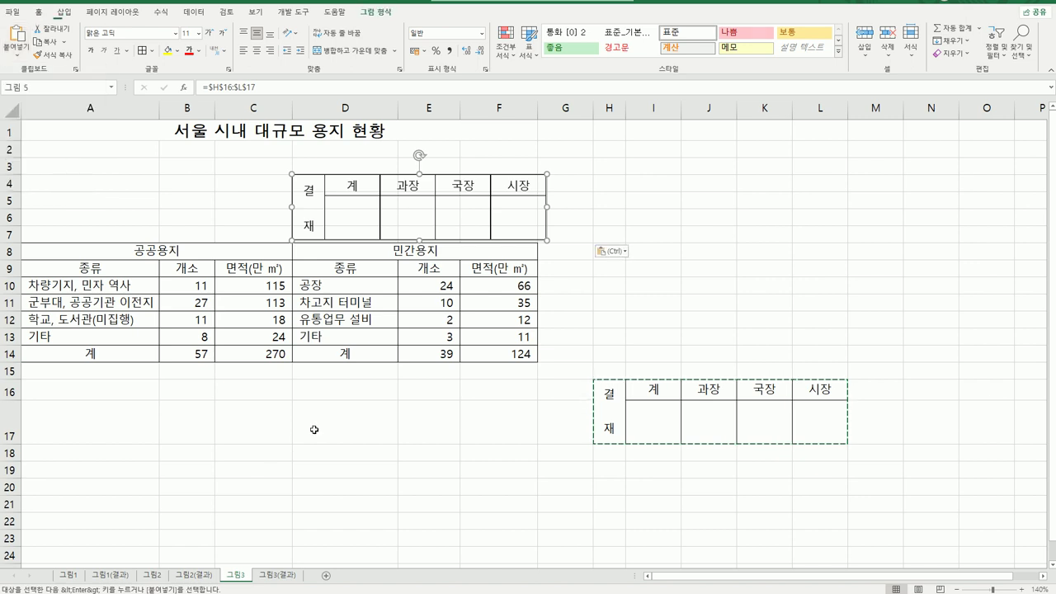
left_click(330, 488)
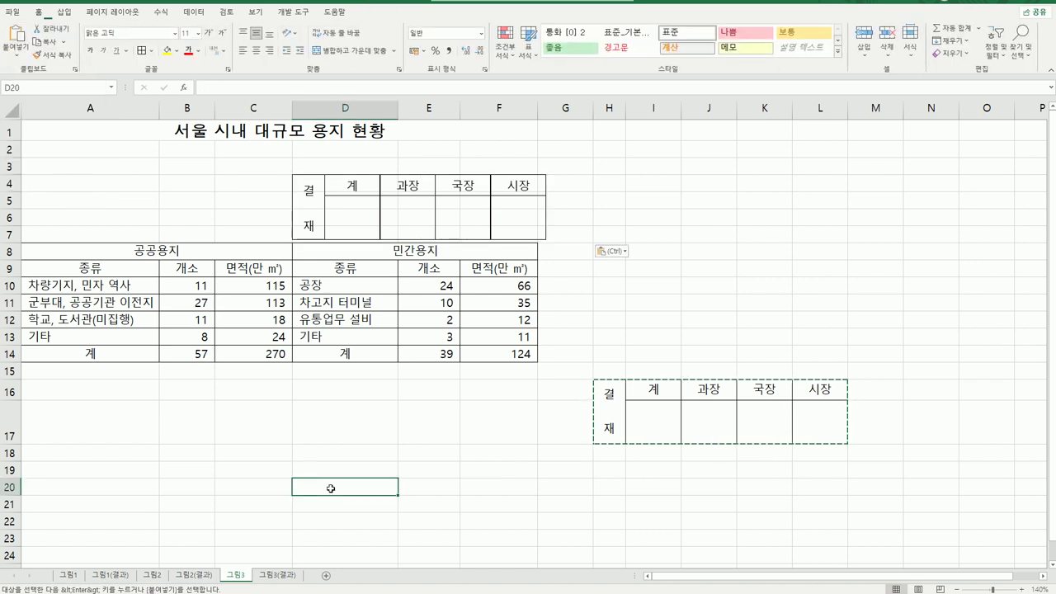
left_click(351, 225)
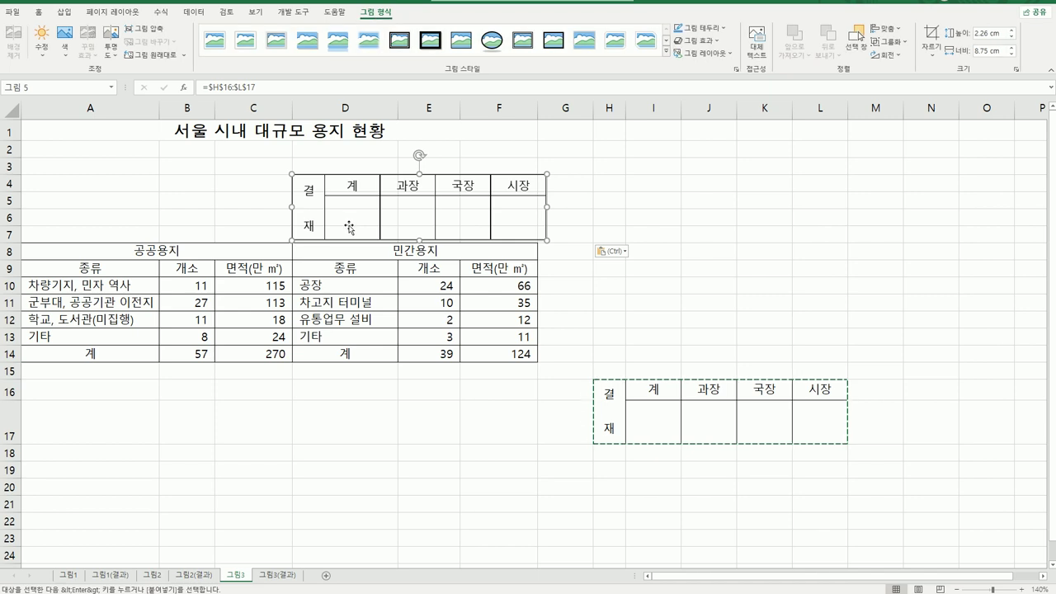
Step: Leave copy mode and change the heading in I16 of the source approval table to 대리 to test the linked picture
left_click(617, 521)
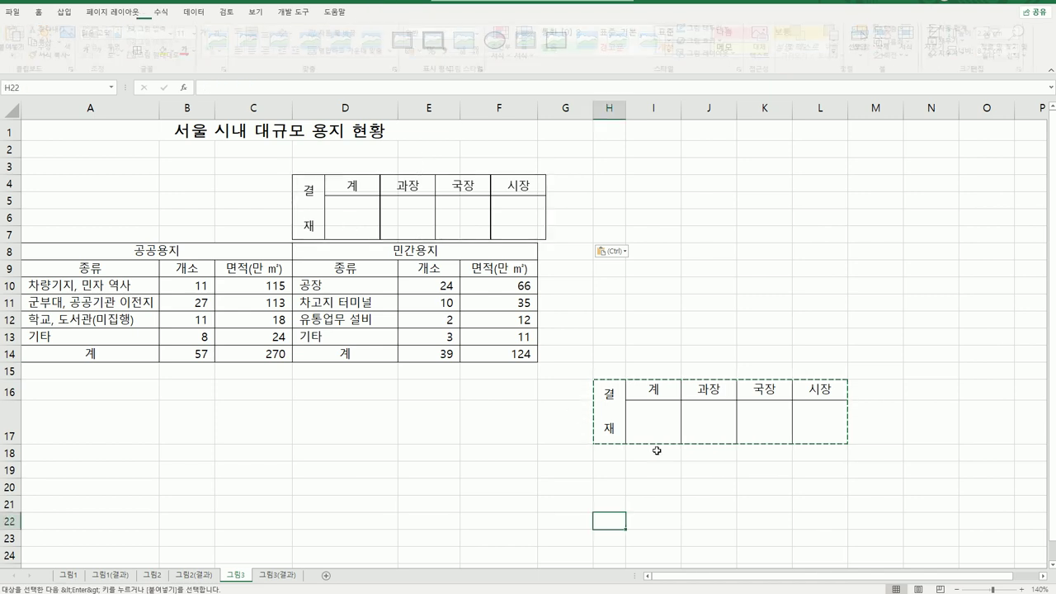
left_click(670, 393)
key("Escape")
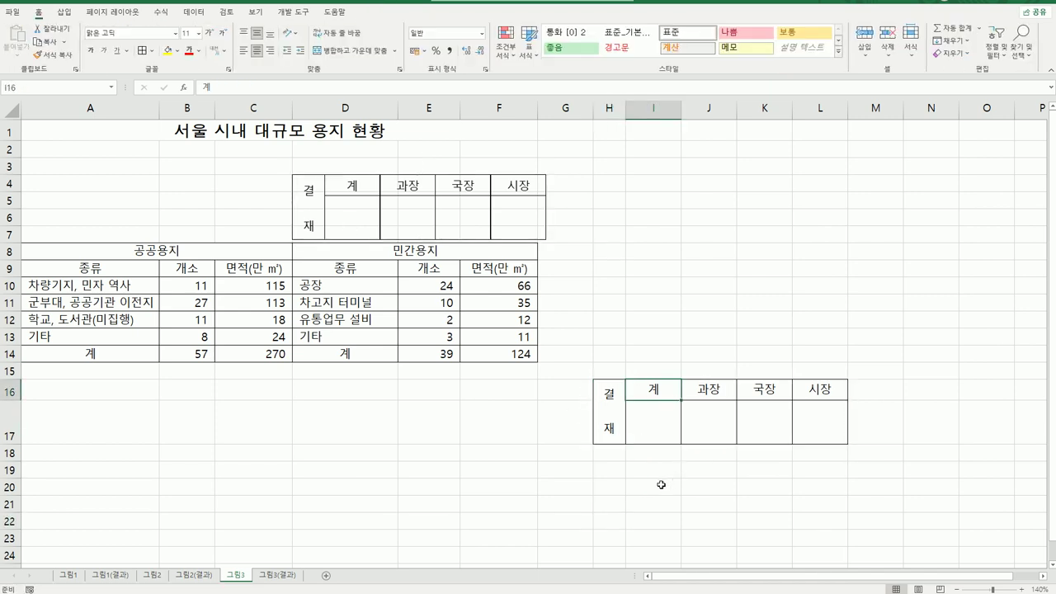
type("eo")
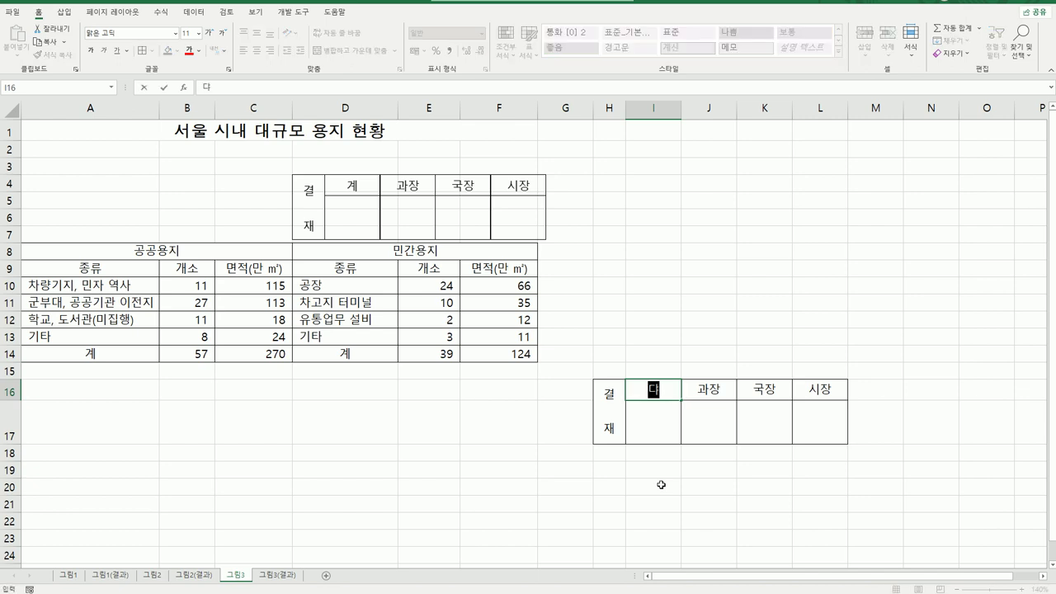
key("BackSpace")
type("ofl")
key("Return")
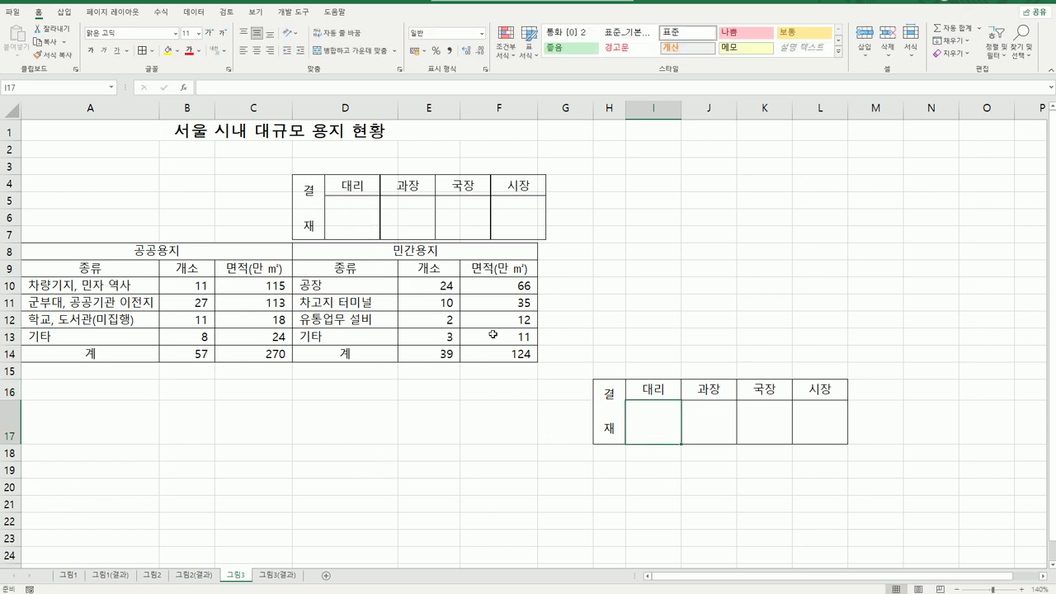
Step: Restore the heading in I16 of the source approval table to 계
left_click(645, 391)
type("계")
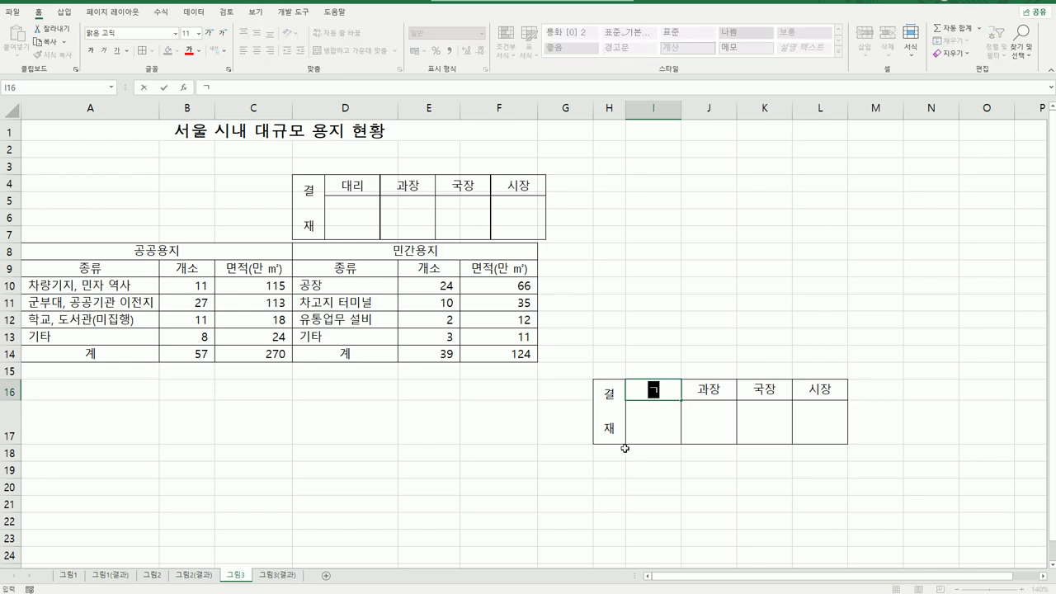
key("Return")
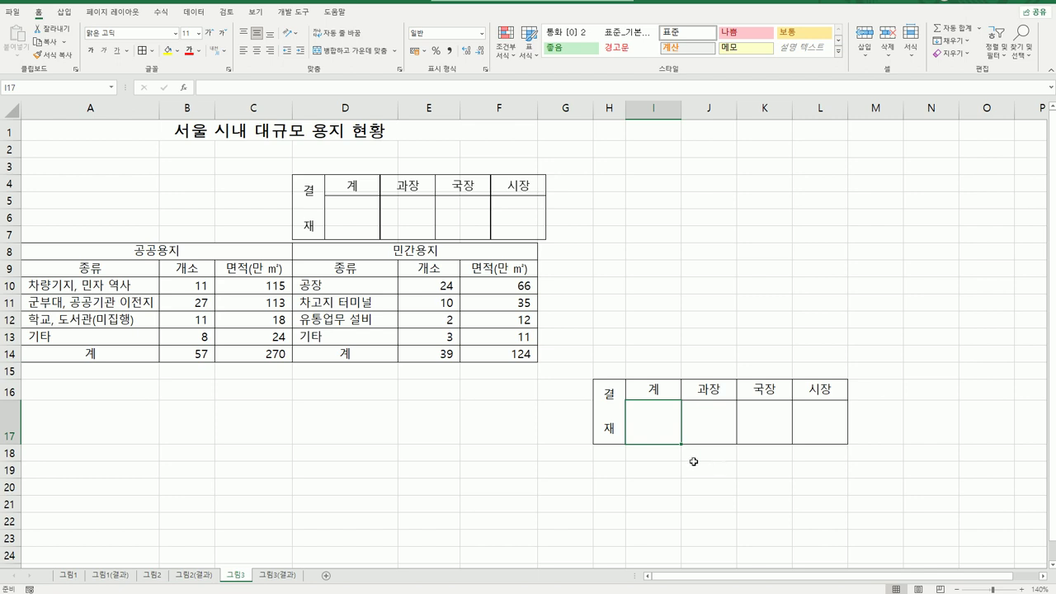
Step: Compare the approval table picture on the 그림3 sheet with the finished layout on the 그림3(결과) sheet
left_click(289, 577)
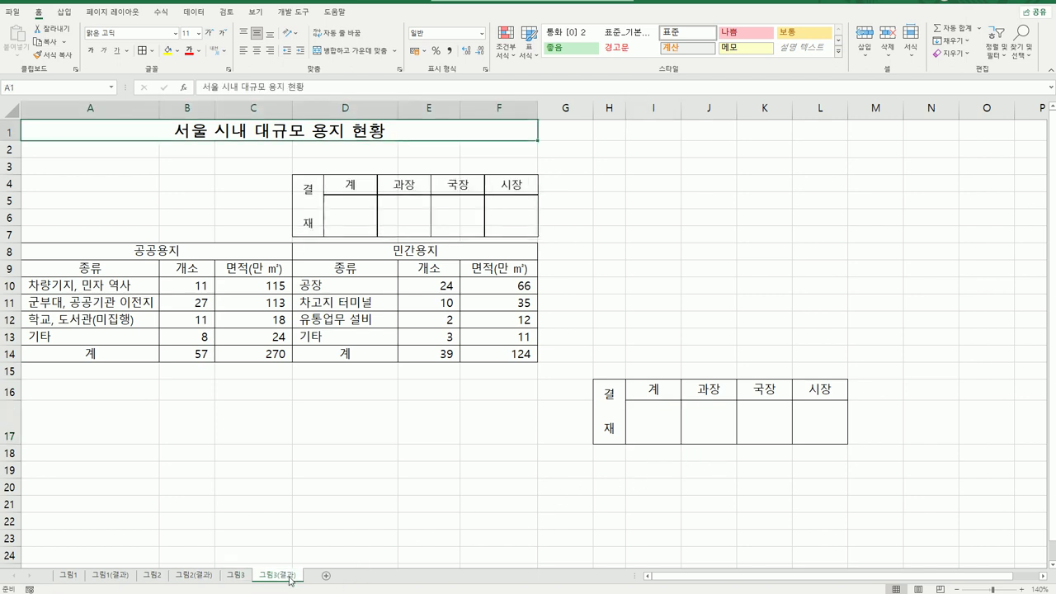
left_click(213, 582)
left_click(232, 582)
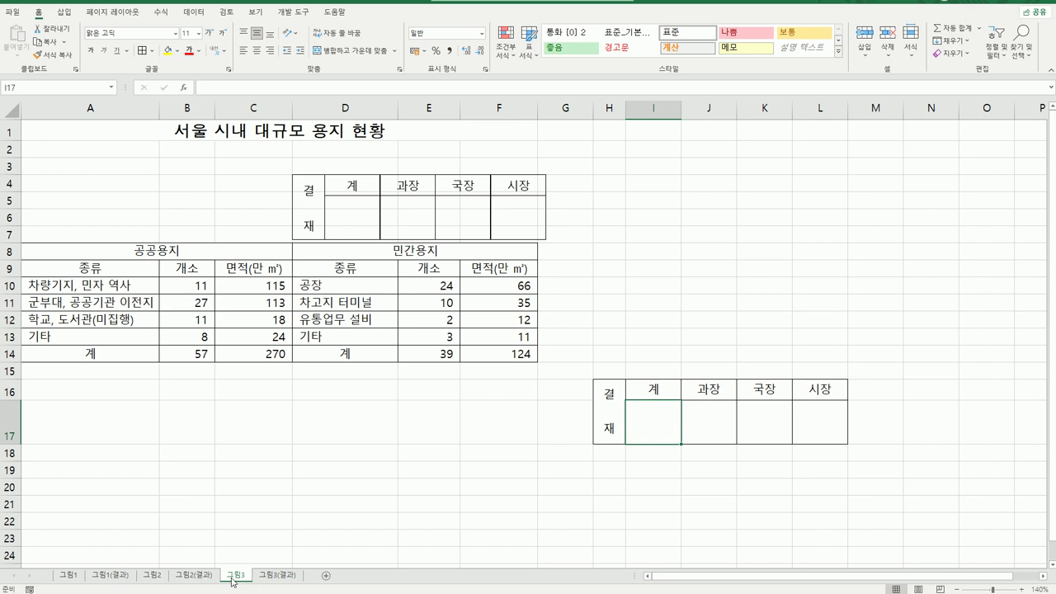
left_click(274, 578)
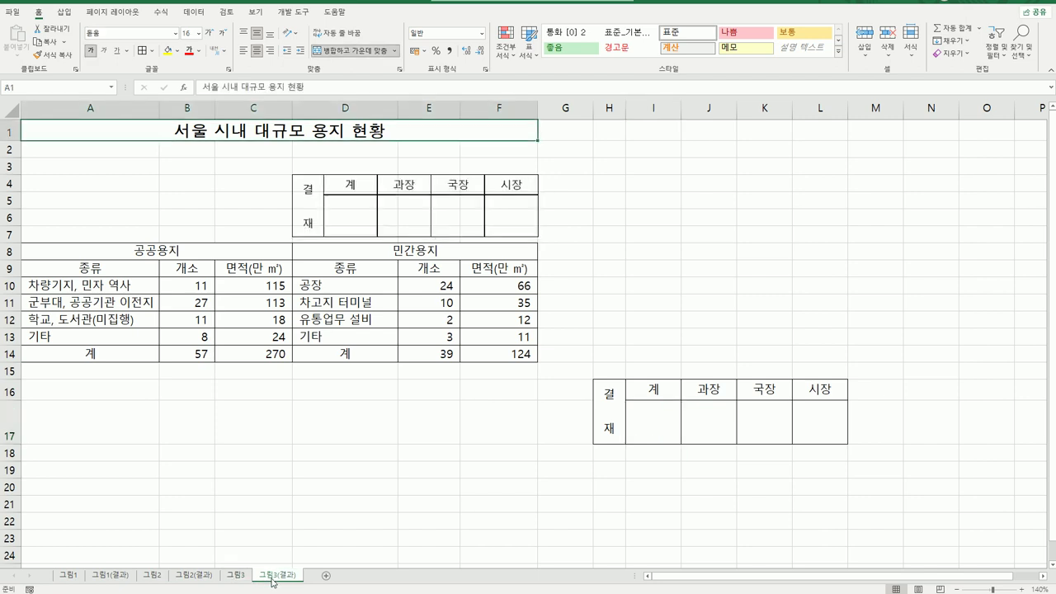
left_click(707, 520)
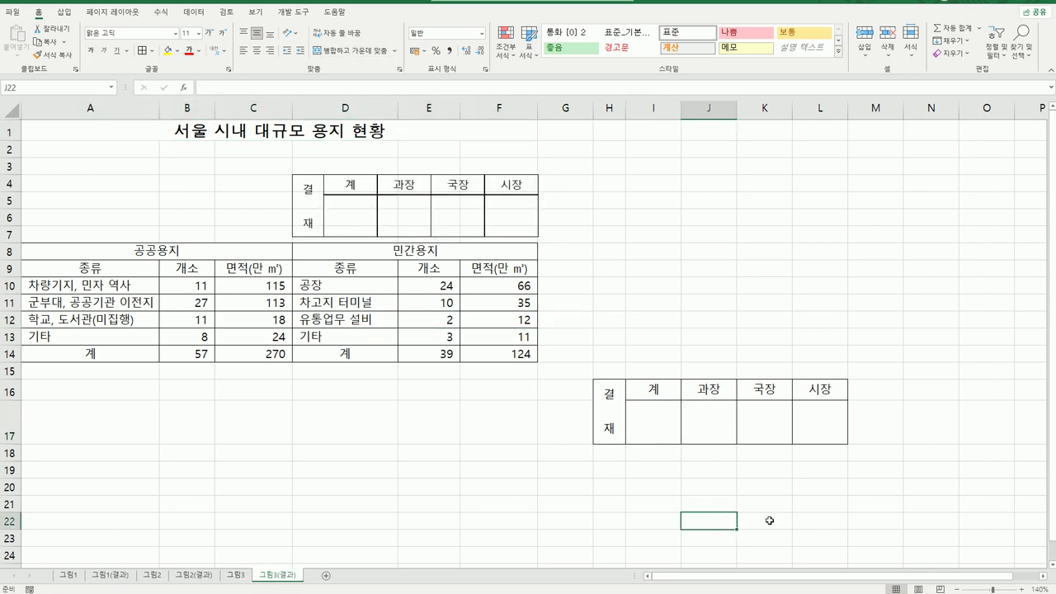